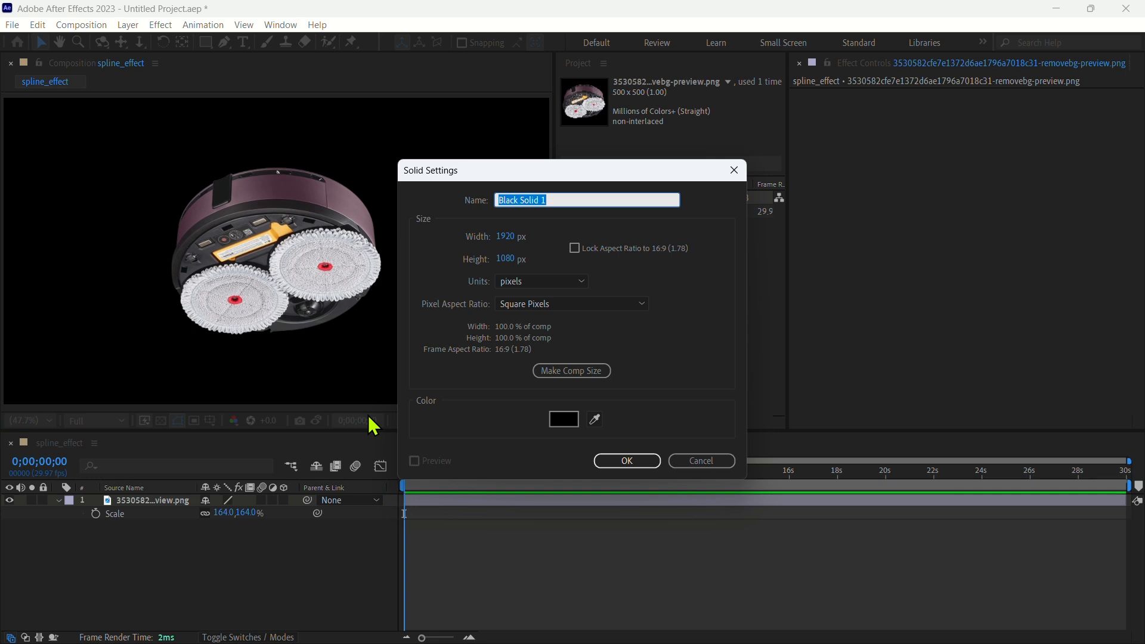
# Step: Create the new 1920 x 1080 px black solid with the name "line"
pyautogui.write('line')
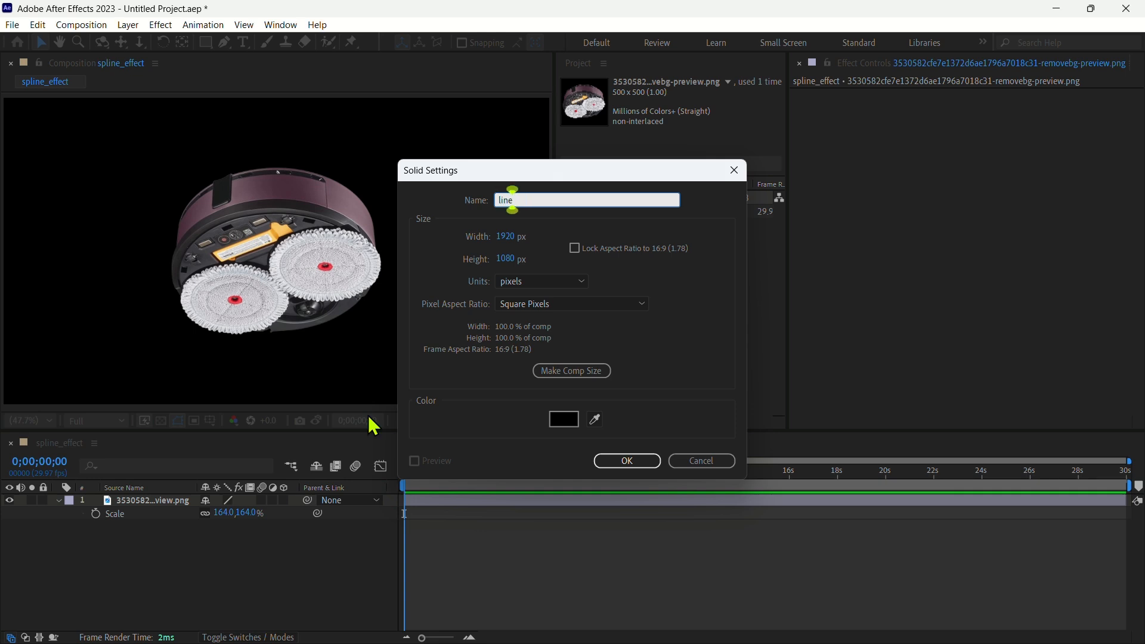
pyautogui.press('Return')
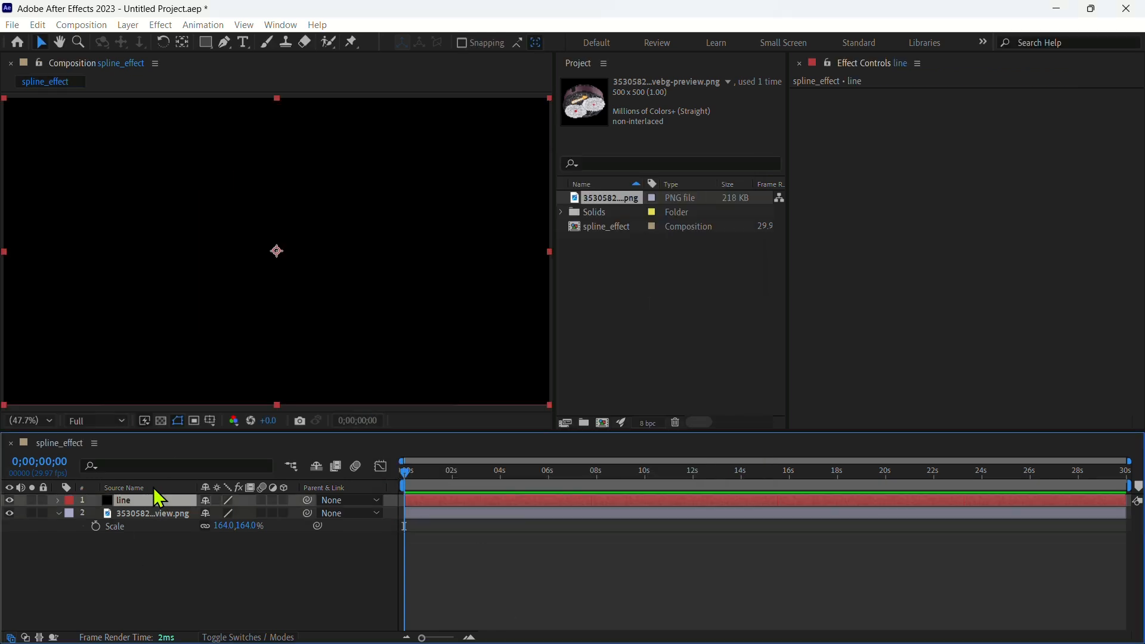
# Step: Apply the omino snake effect to the line solid and enable its clear background option
pyautogui.hotkey('ctrl', 'space')
pyautogui.write('omin')
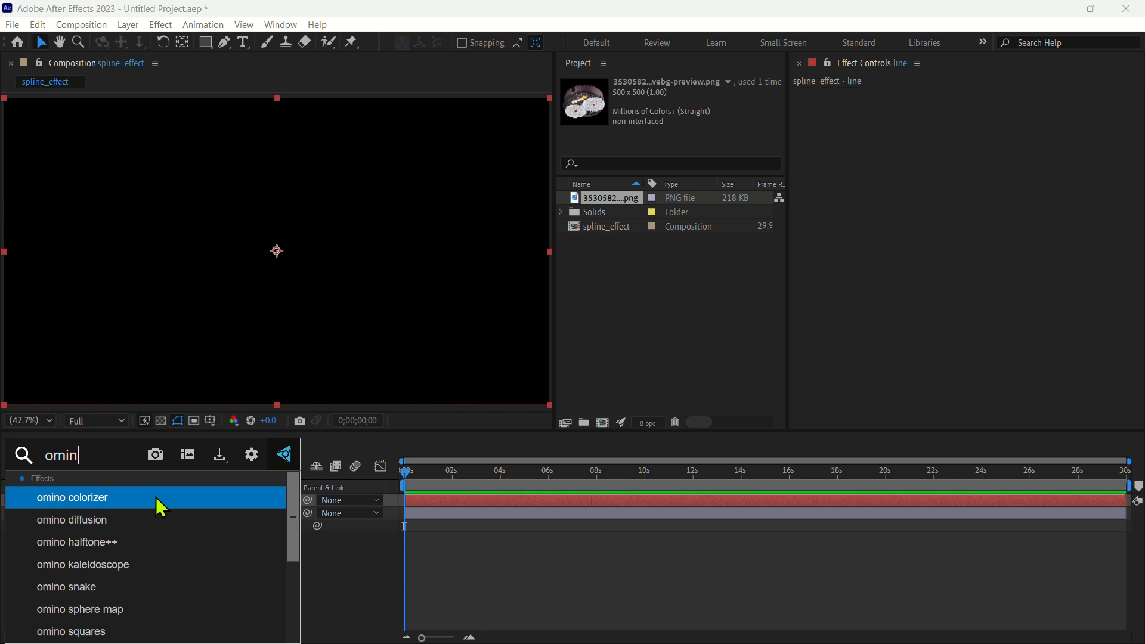
pyautogui.write('i')
pyautogui.press('BackSpace')
pyautogui.write('o')
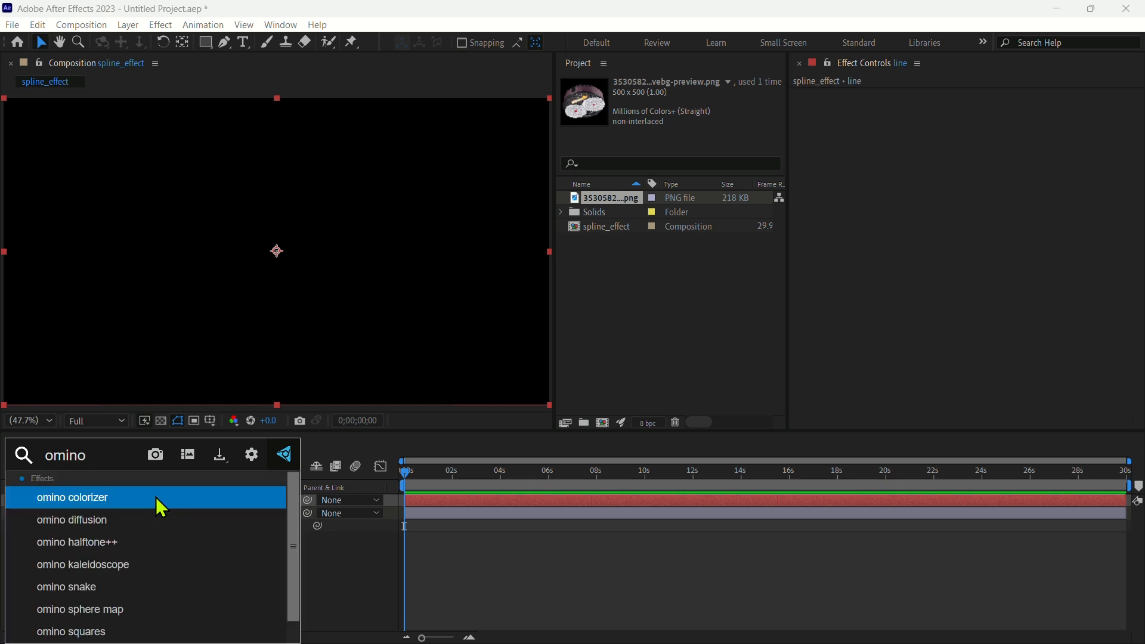
pyautogui.click(84, 586)
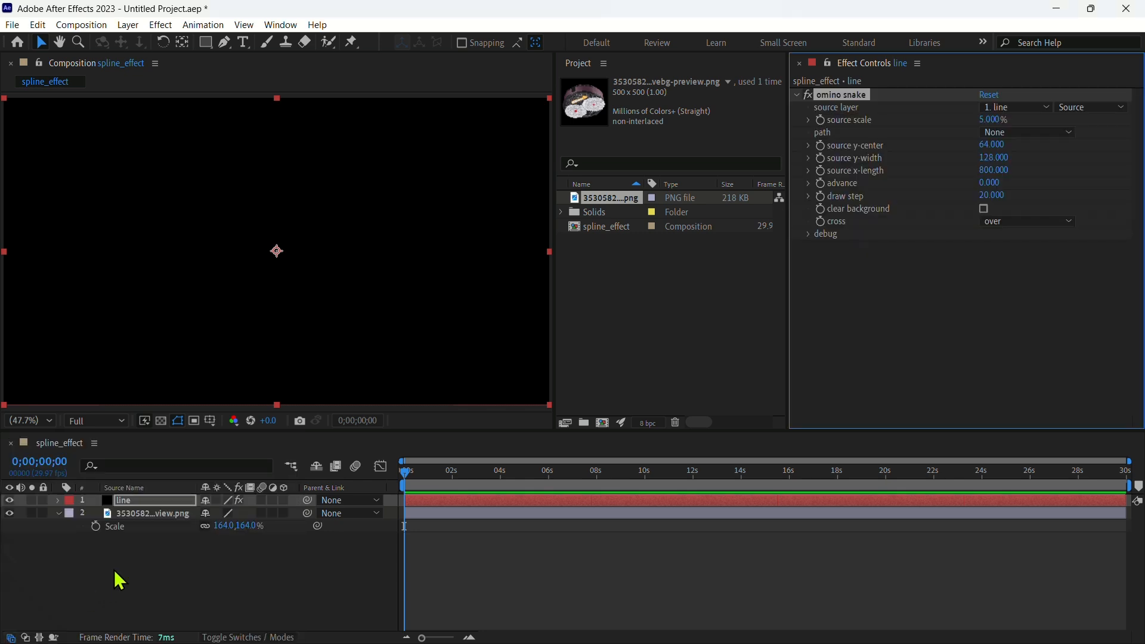
pyautogui.click(983, 208)
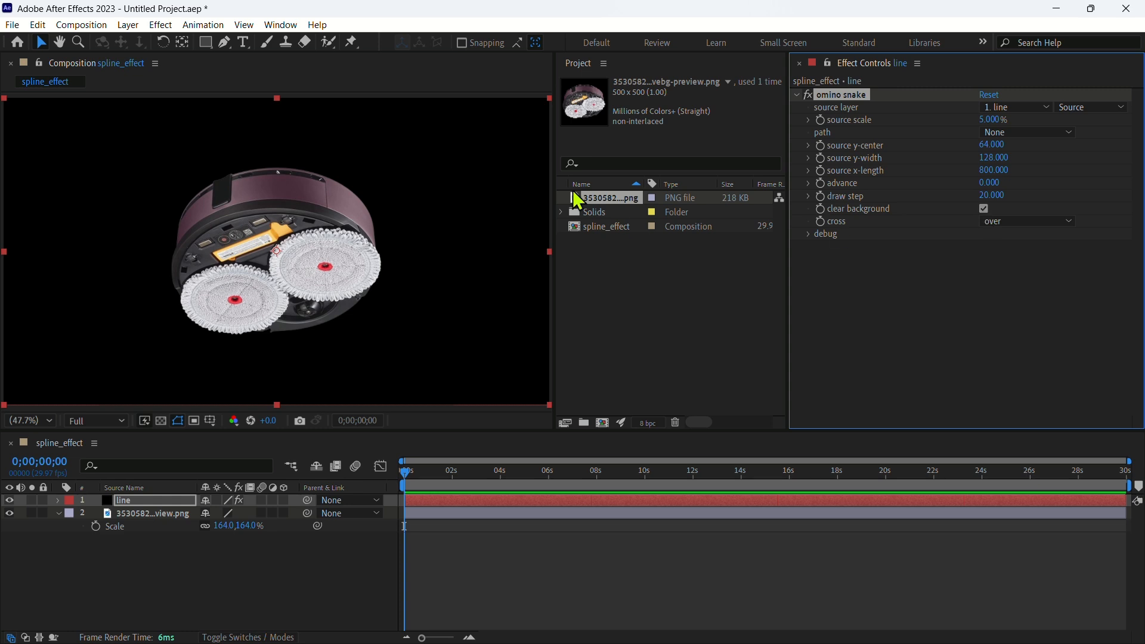
# Step: Draw an elliptical mask on the line layer around the robot's lower-left mop pad and put the mask into free transform
pyautogui.click(205, 42)
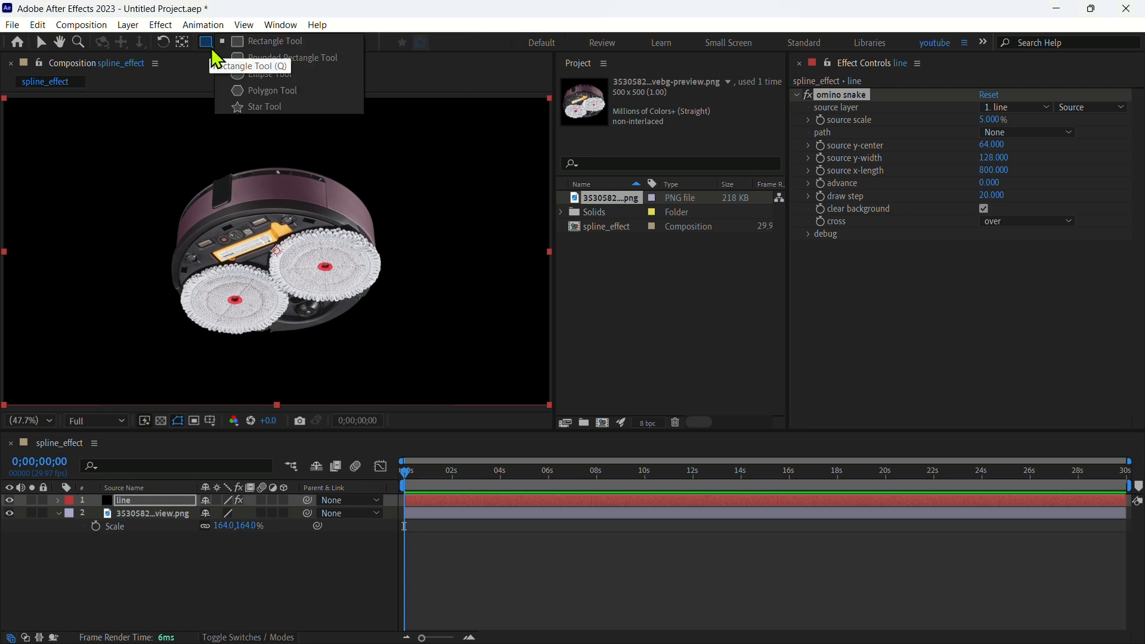
pyautogui.click(255, 74)
pyautogui.press('/')
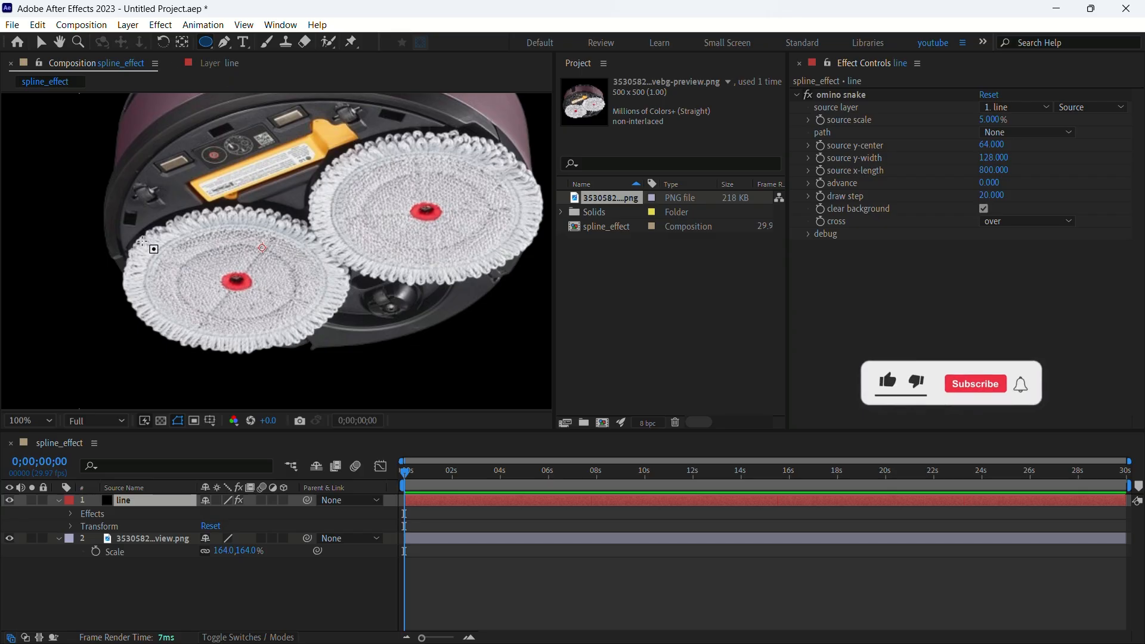
pyautogui.moveTo(125, 219); pyautogui.dragTo(345, 349)
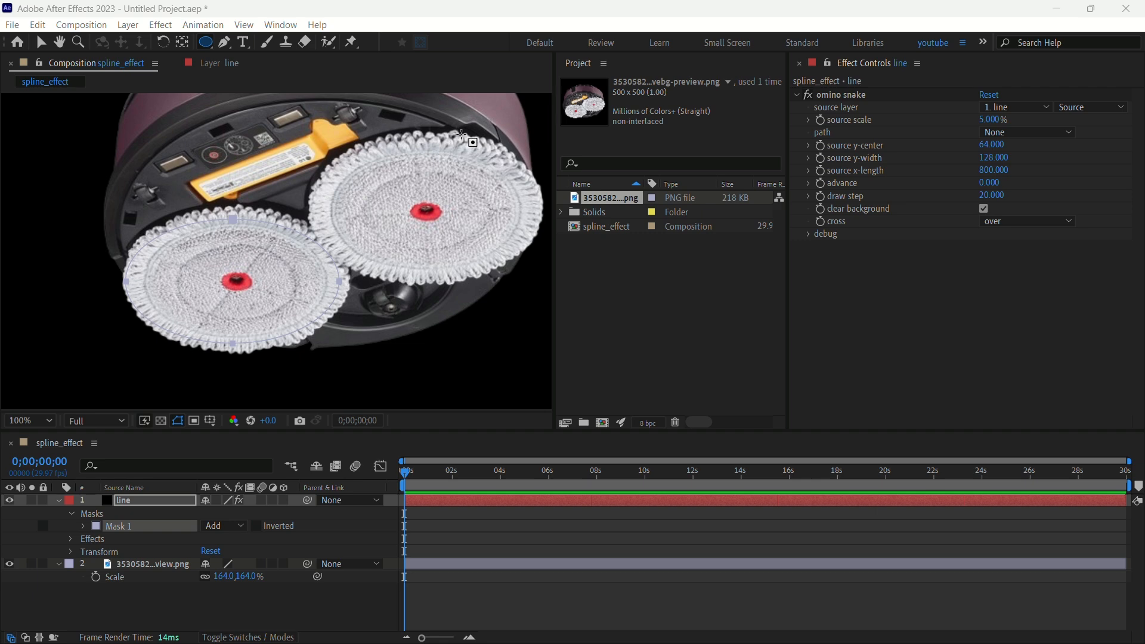
pyautogui.press('v')
pyautogui.hotkey('ctrl', 't')
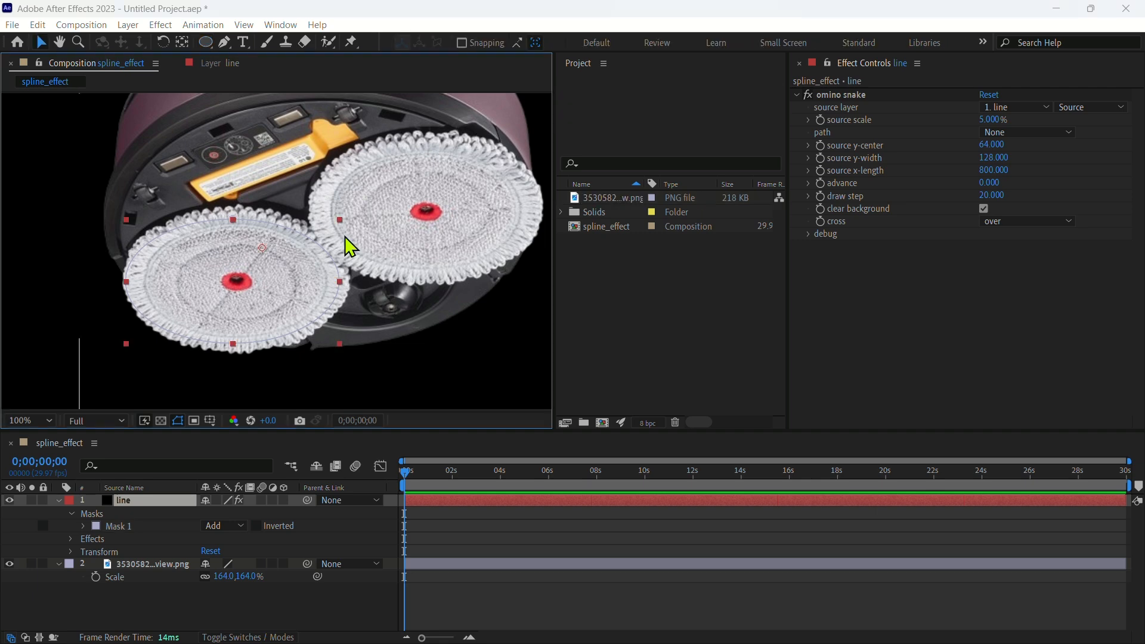
# Step: Start a new composition with the aspect ratio unlocked and set its size to 3000 x 1080 px
pyautogui.hotkey('ctrl', 'n')
pyautogui.click(456, 215)
pyautogui.write('18')
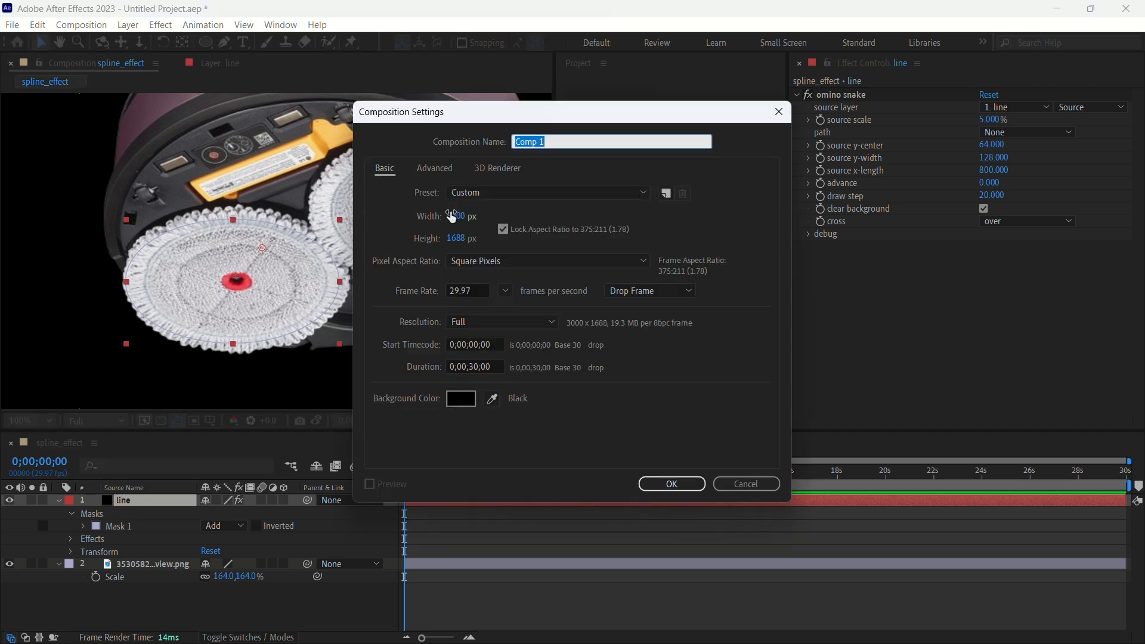
pyautogui.click(462, 238)
pyautogui.write('1080')
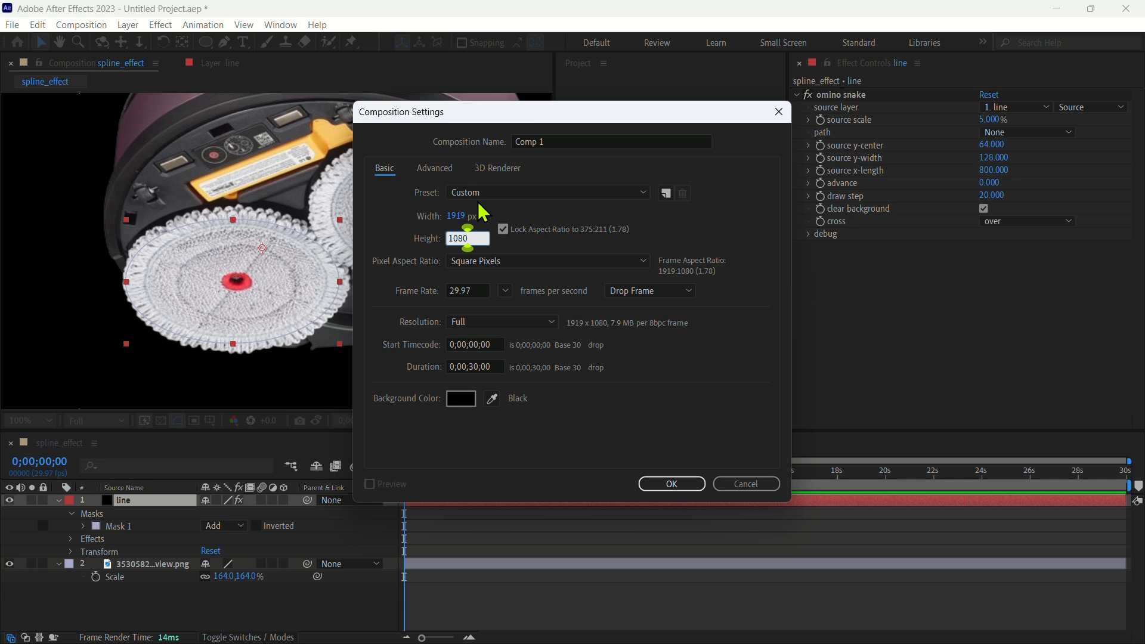
pyautogui.click(502, 229)
pyautogui.click(456, 216)
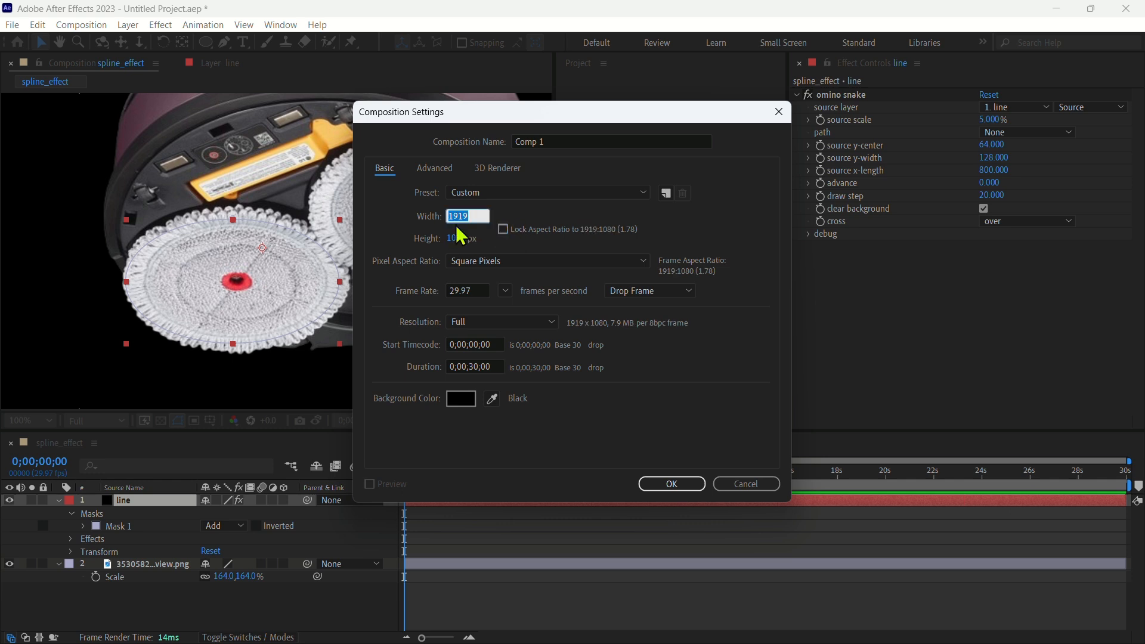
pyautogui.write('3000')
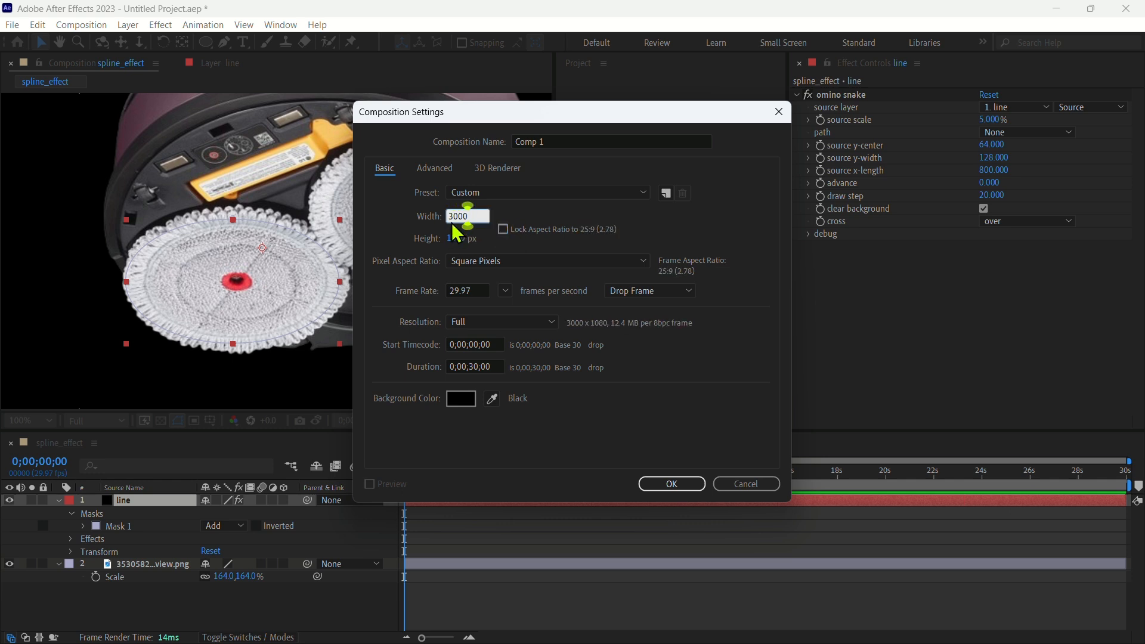
# Step: Name the new composition "noice map" and create it
pyautogui.doubleClick(542, 142)
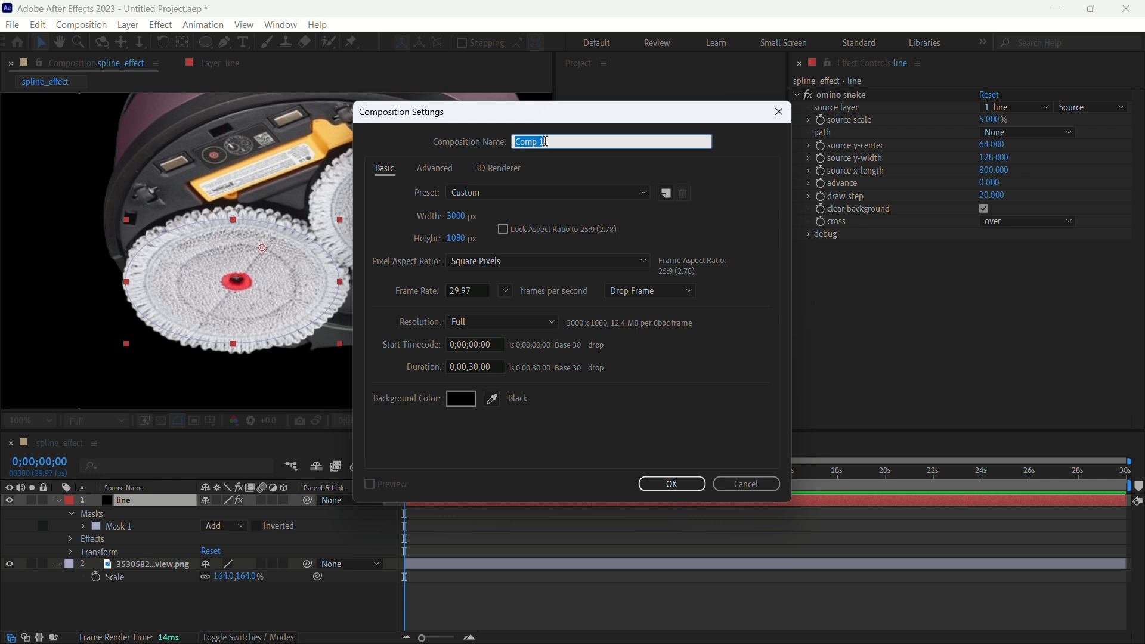
pyautogui.click(545, 141)
pyautogui.write('ice ma')
pyautogui.press('BackSpace')
pyautogui.press('BackSpace')
pyautogui.press('BackSpace')
pyautogui.press('BackSpace')
pyautogui.press('BackSpace')
pyautogui.press('BackSpace')
pyautogui.write('n')
pyautogui.press('Return')
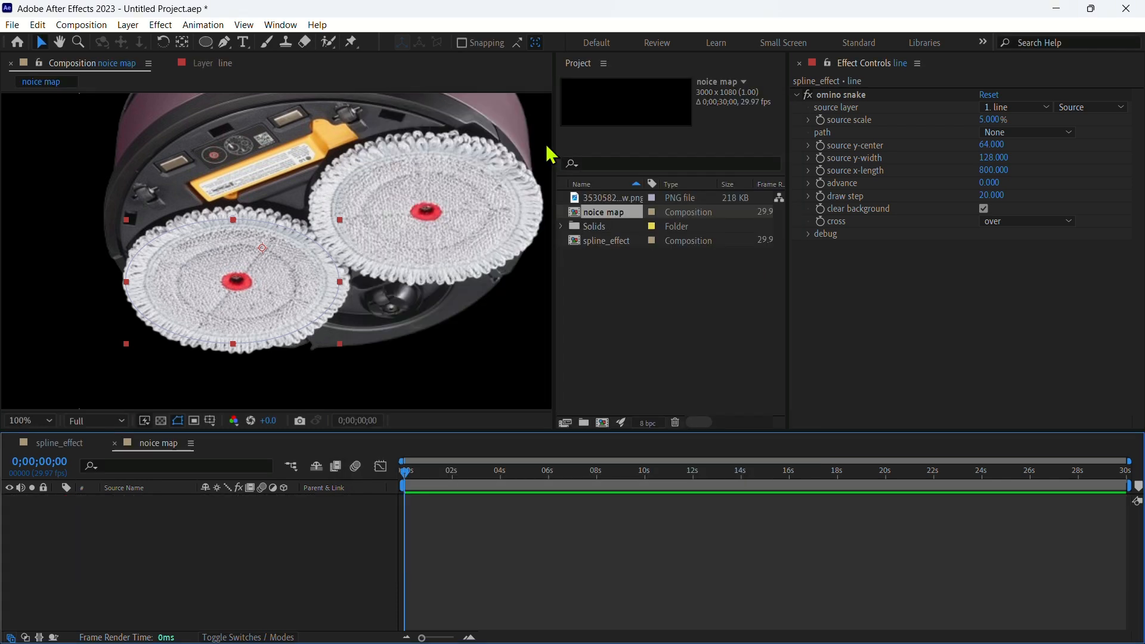
# Step: Add a 3000 x 1080 px black solid named "fractal noice map" to the noice map composition
pyautogui.scroll(-6, 185, 170)
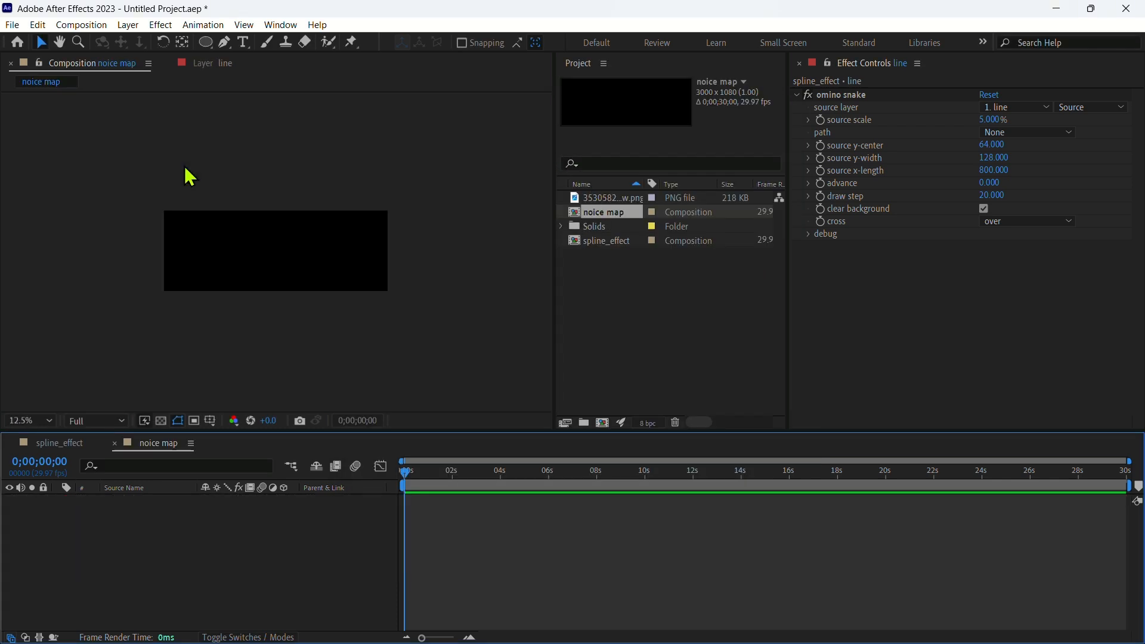
pyautogui.scroll(2, 235, 233)
pyautogui.rightClick(119, 568)
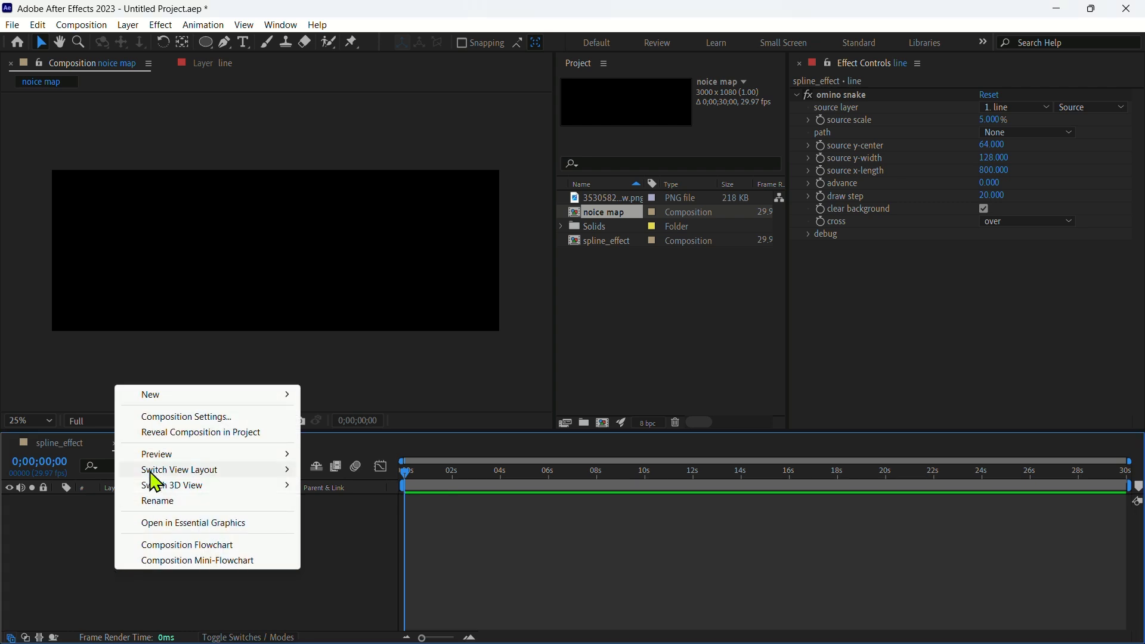
pyautogui.moveTo(209, 396)
pyautogui.click(333, 433)
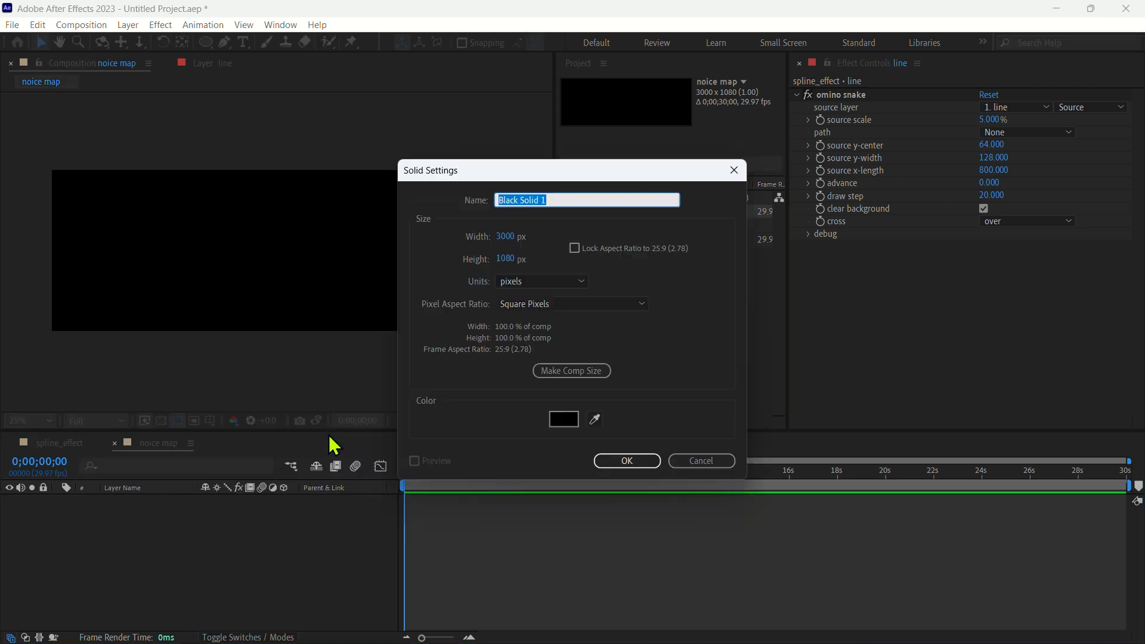
pyautogui.write('fractal')
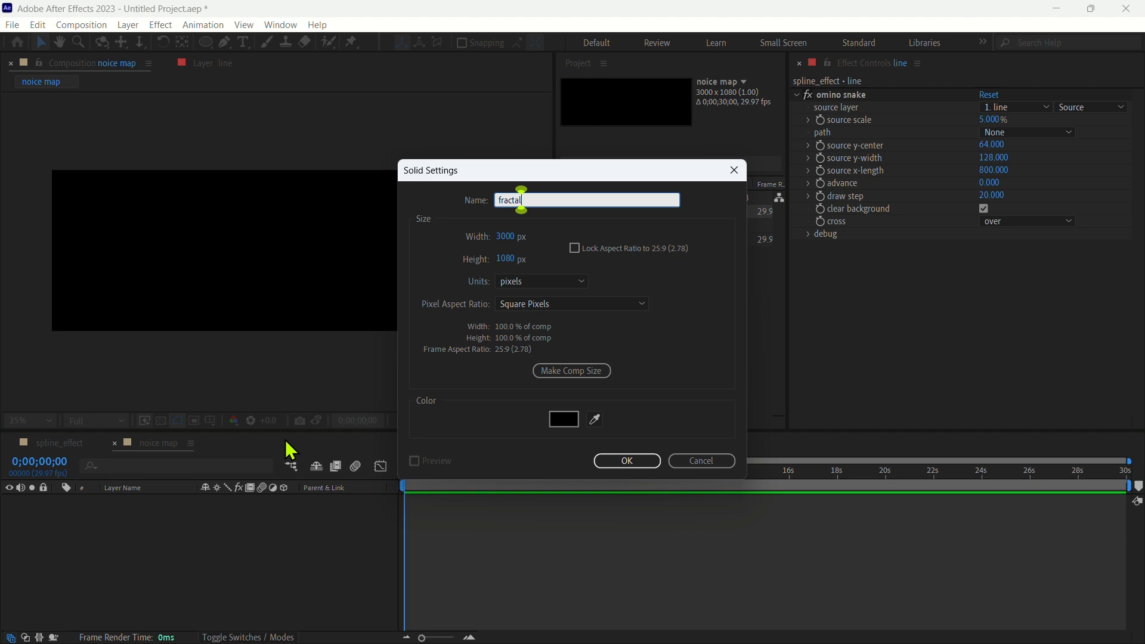
pyautogui.write(' noice map')
pyautogui.press('Return')
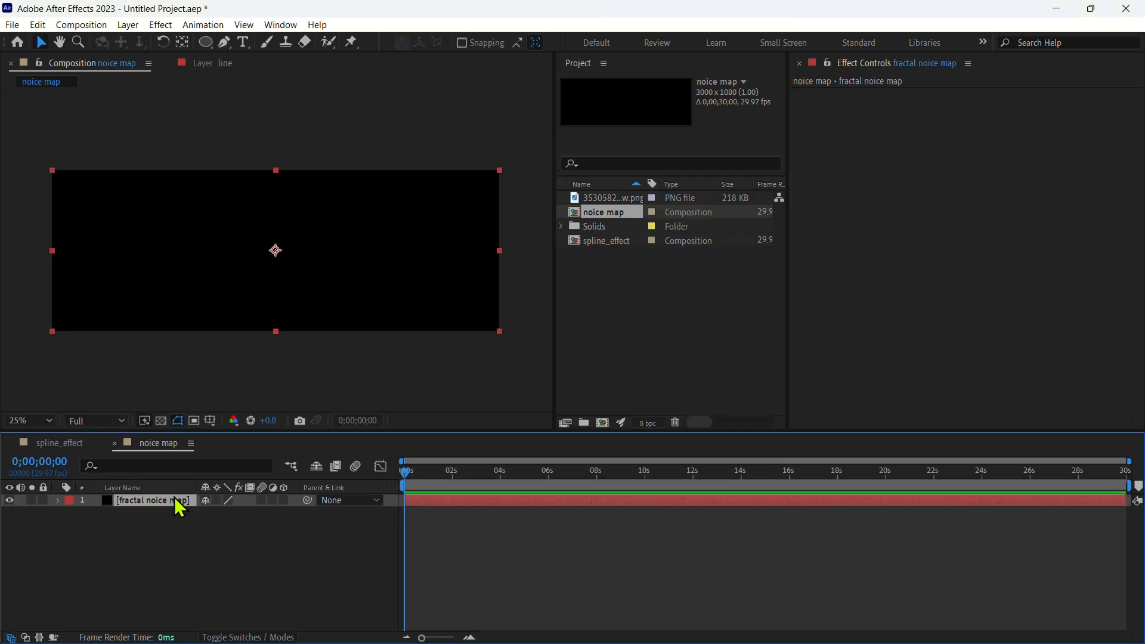
# Step: Apply the Fractal Noise effect to the fractal noice map solid
pyautogui.hotkey('ctrl', 'space')
pyautogui.write('fracta')
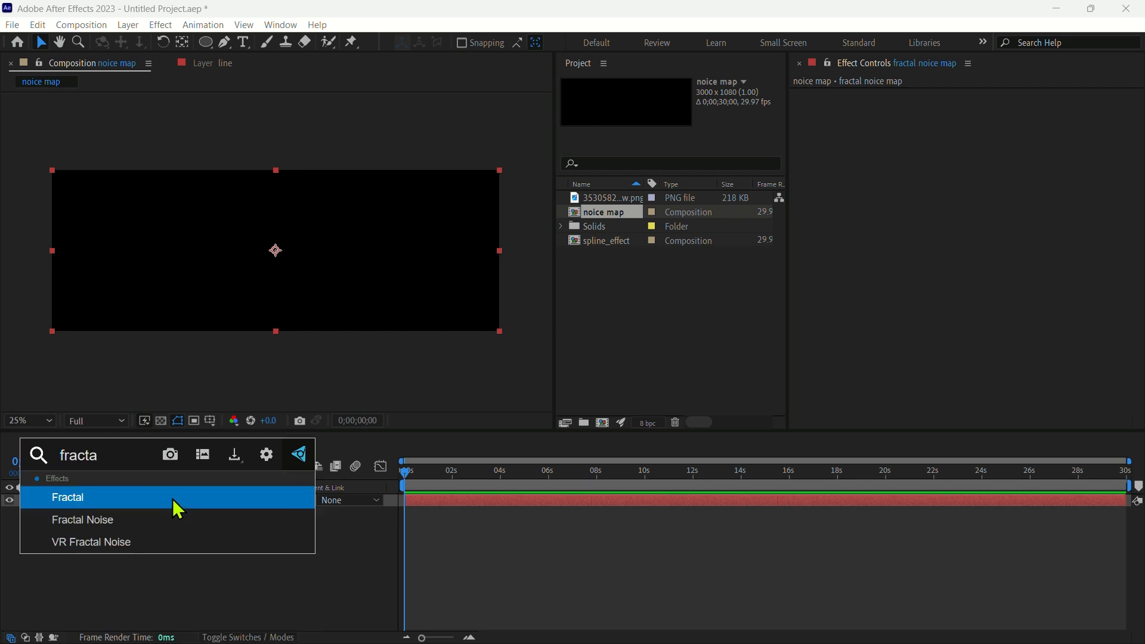
pyautogui.press('Down')
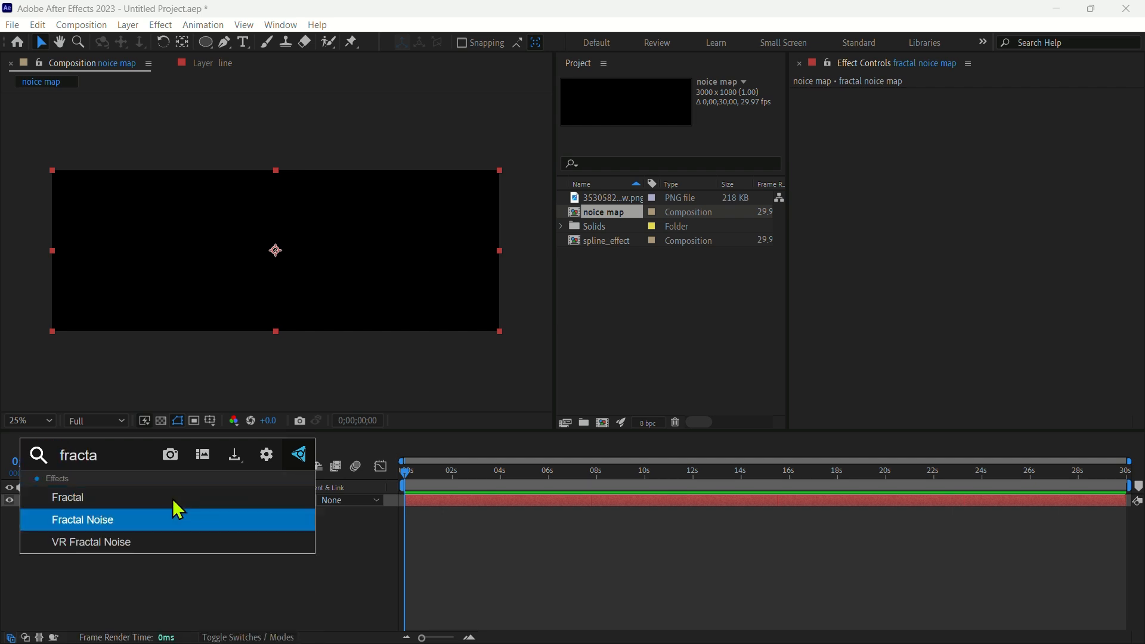
pyautogui.press('Return')
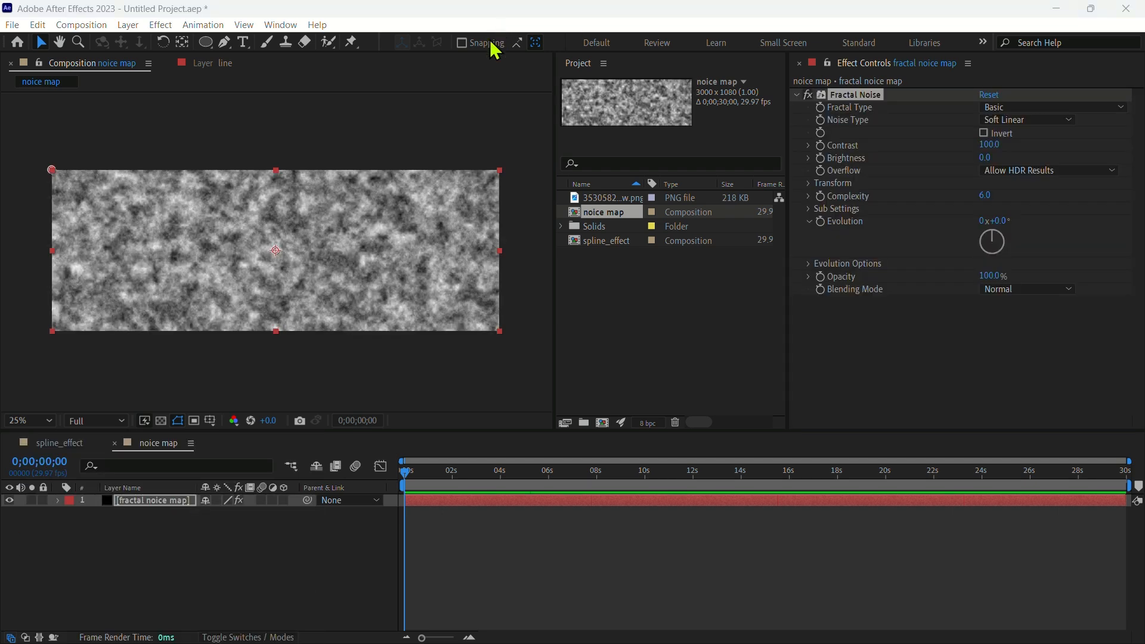
# Step: Turn off uniform scaling in the Fractal Noise transform and set Scale Width to 3000 and Scale Height to 20
pyautogui.click(808, 183)
pyautogui.click(984, 208)
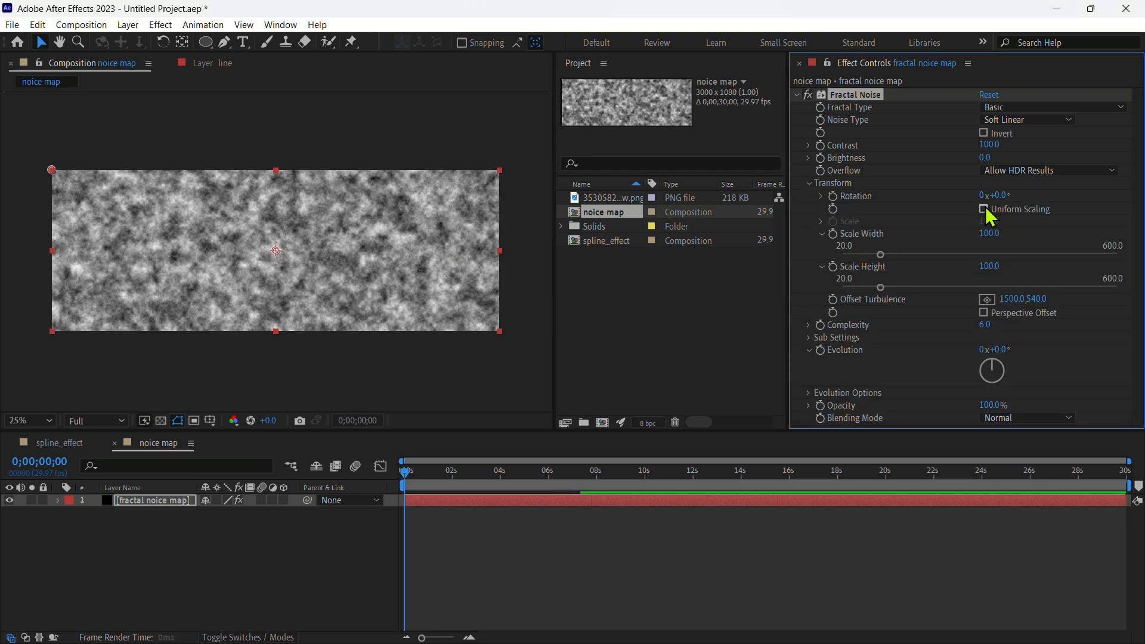
pyautogui.click(989, 233)
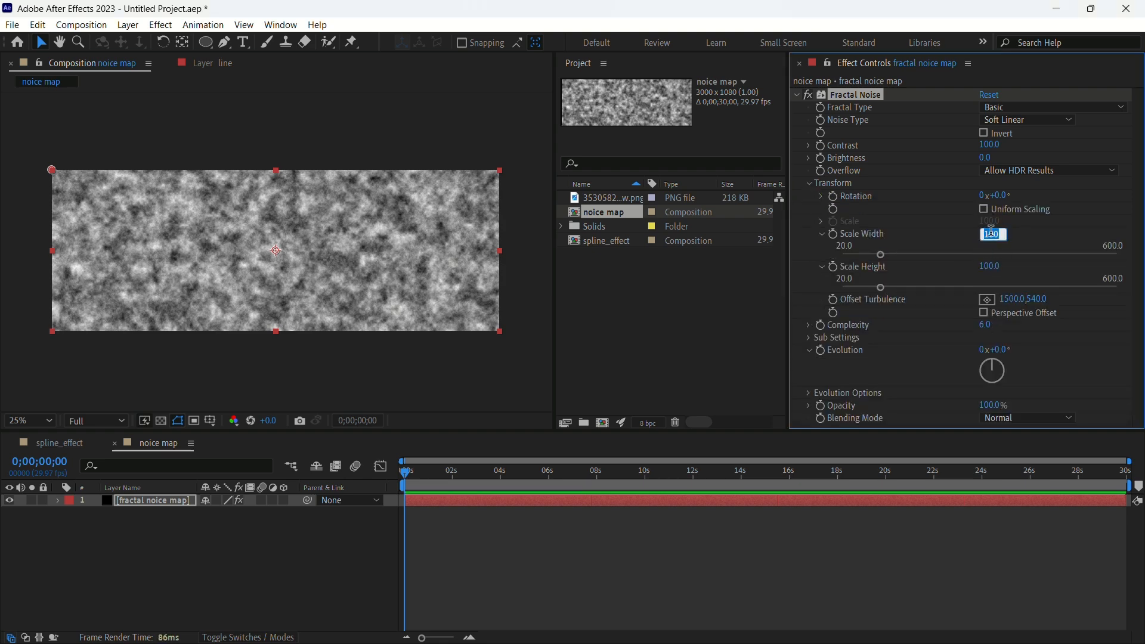
pyautogui.write('3000')
pyautogui.press('Return')
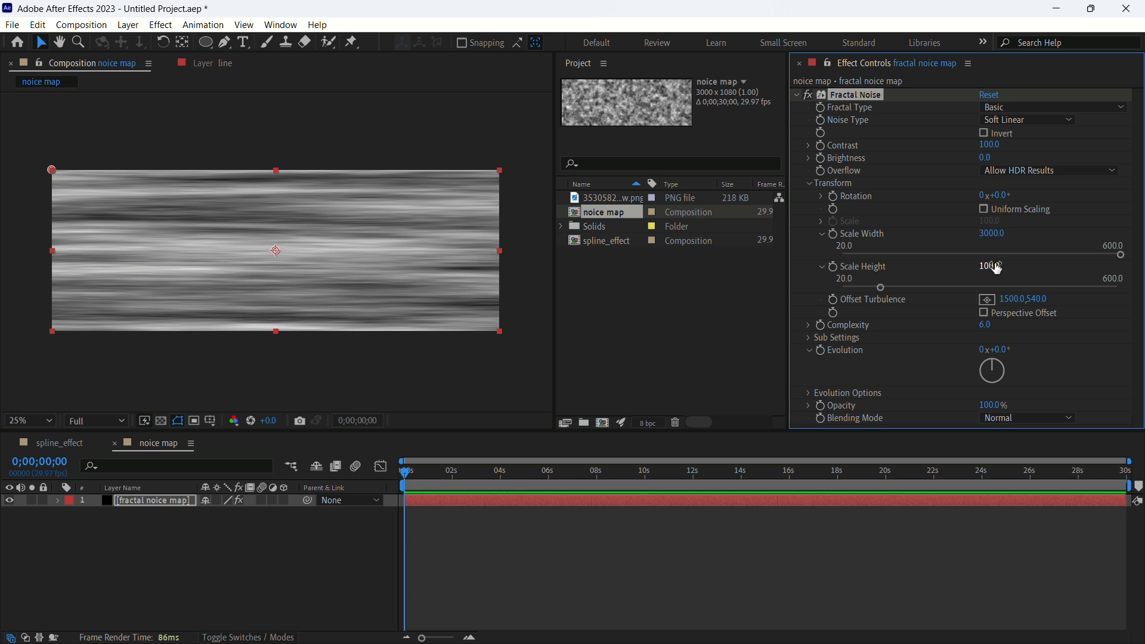
pyautogui.click(982, 270)
pyautogui.write('20')
pyautogui.press('Return')
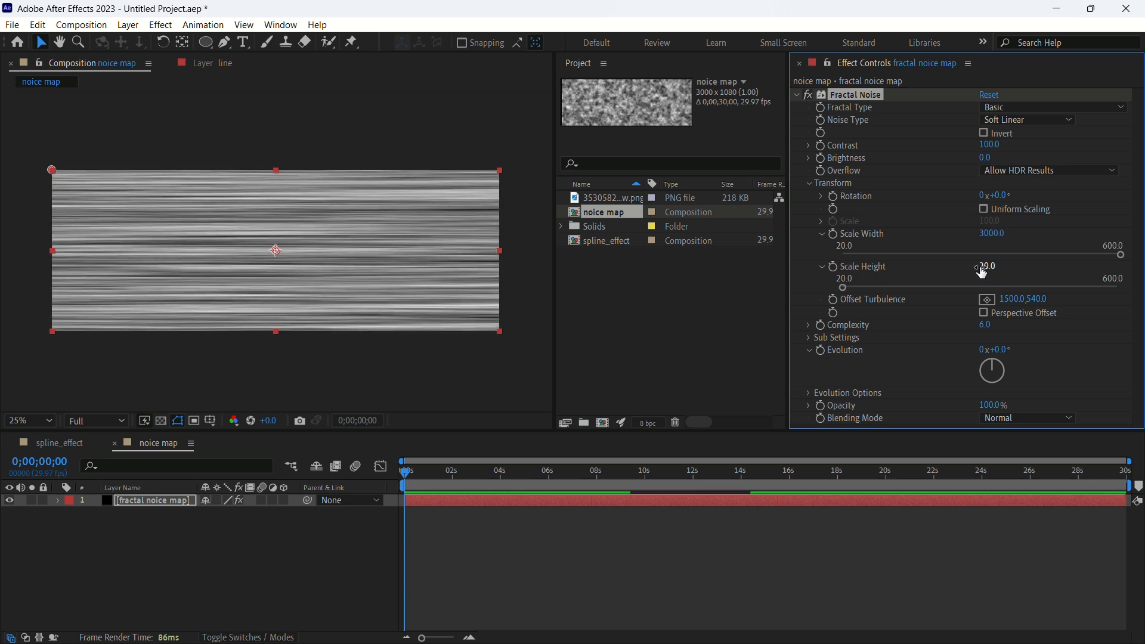
# Step: Set the Fractal Noise contrast to 500 and brightness to -100
pyautogui.click(991, 147)
pyautogui.write('500')
pyautogui.press('Return')
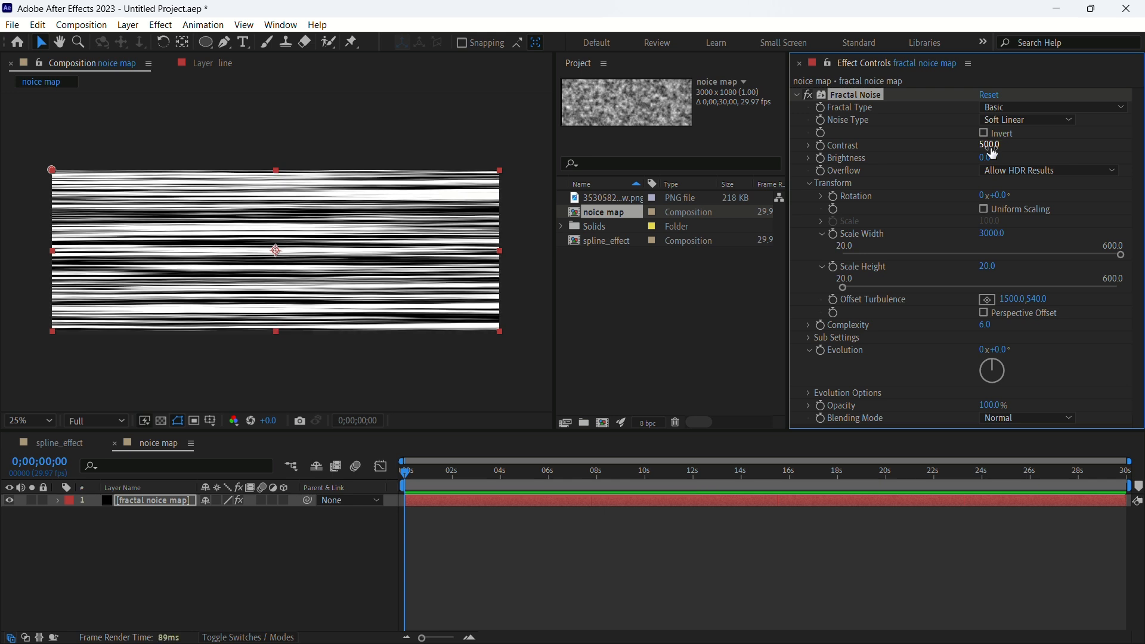
pyautogui.click(985, 156)
pyautogui.write('-100')
pyautogui.press('Return')
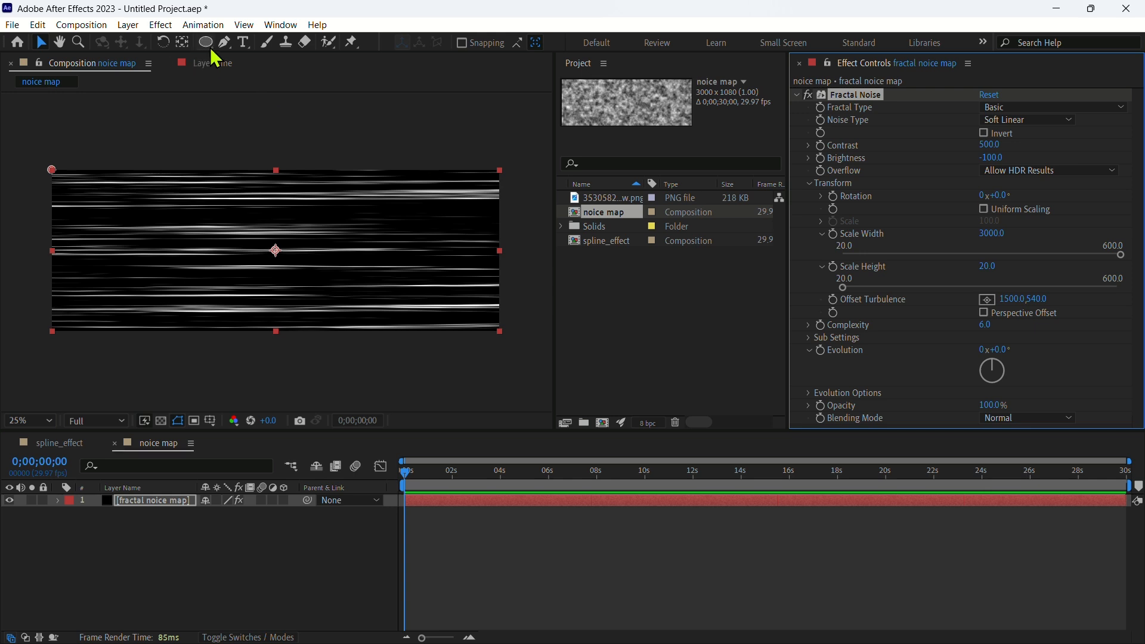
# Step: Draw a rectangular mask over the middle half of the noise layer's width, extending past its upper and lower edges
pyautogui.click(205, 46)
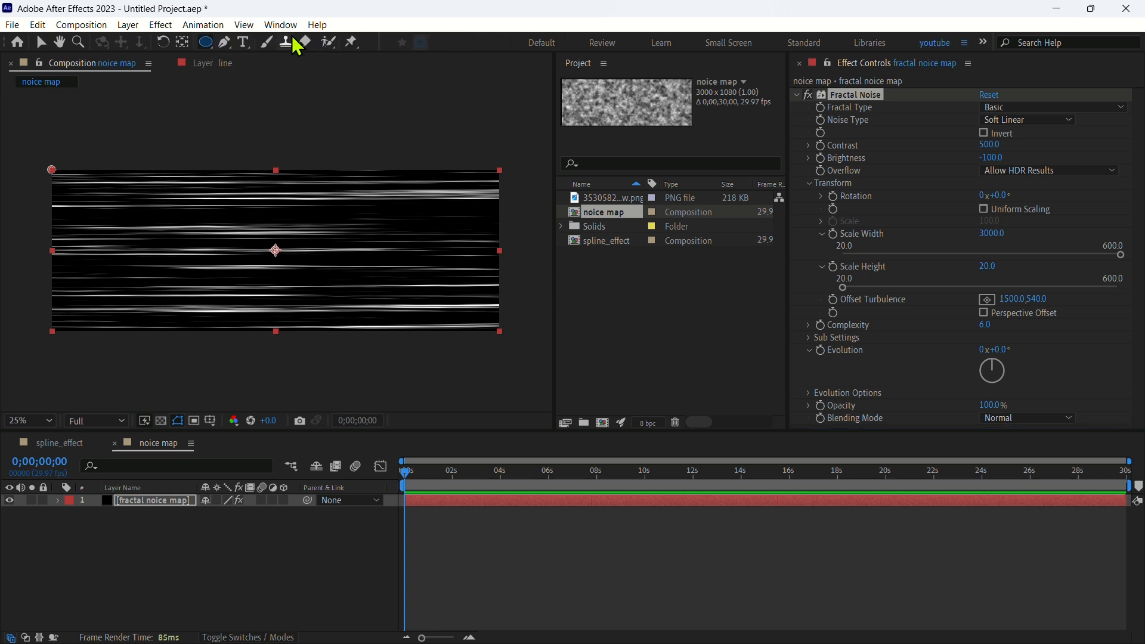
pyautogui.click(207, 43)
pyautogui.moveTo(167, 142); pyautogui.dragTo(391, 378)
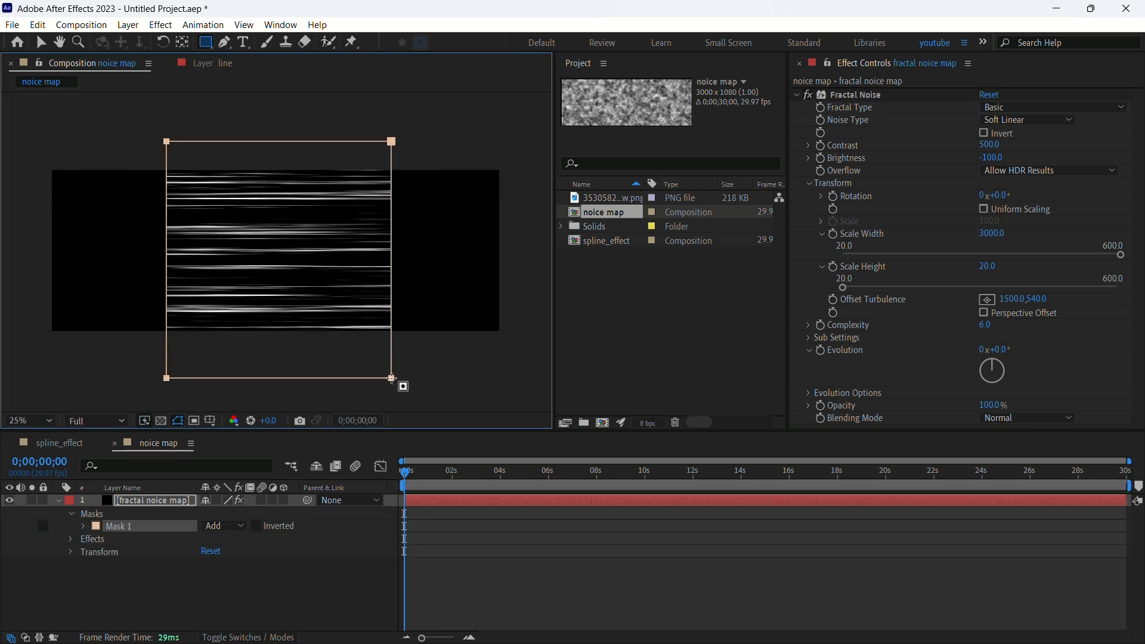
# Step: Feather the rectangular mask by 298 pixels and collapse the layer's properties
pyautogui.click(156, 530)
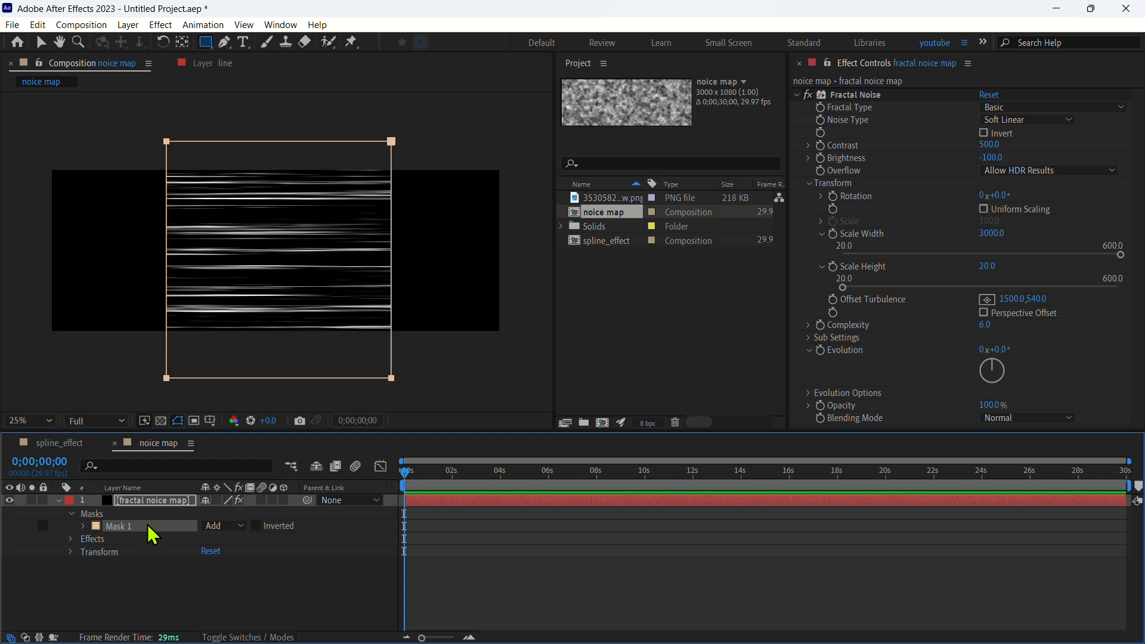
pyautogui.press('f')
pyautogui.moveTo(219, 531); pyautogui.dragTo(462, 547)
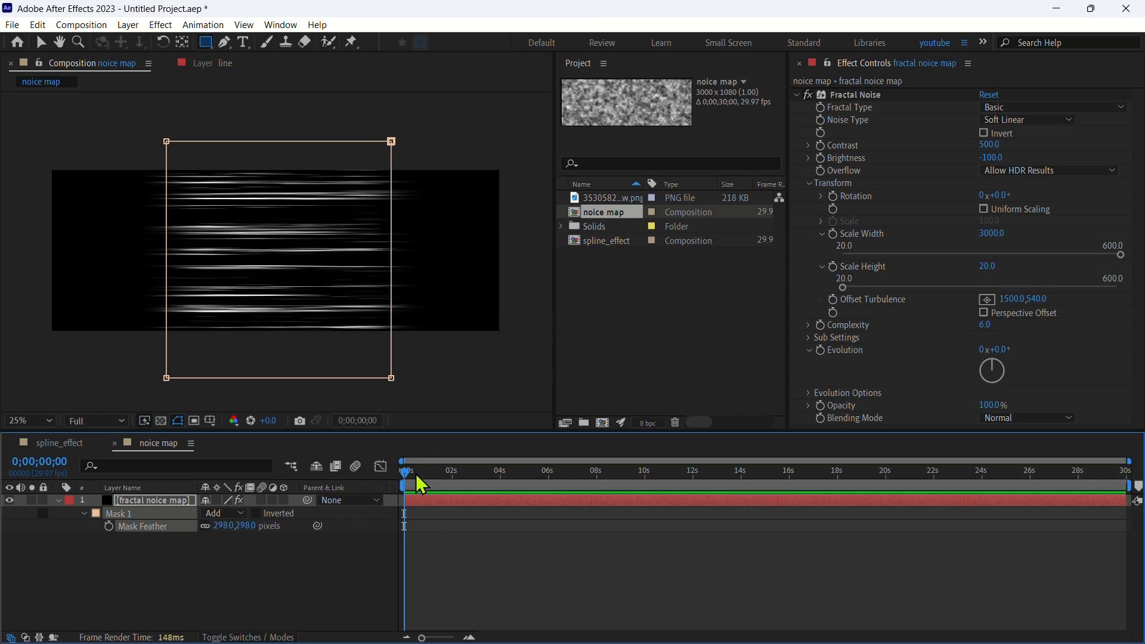
pyautogui.click(58, 500)
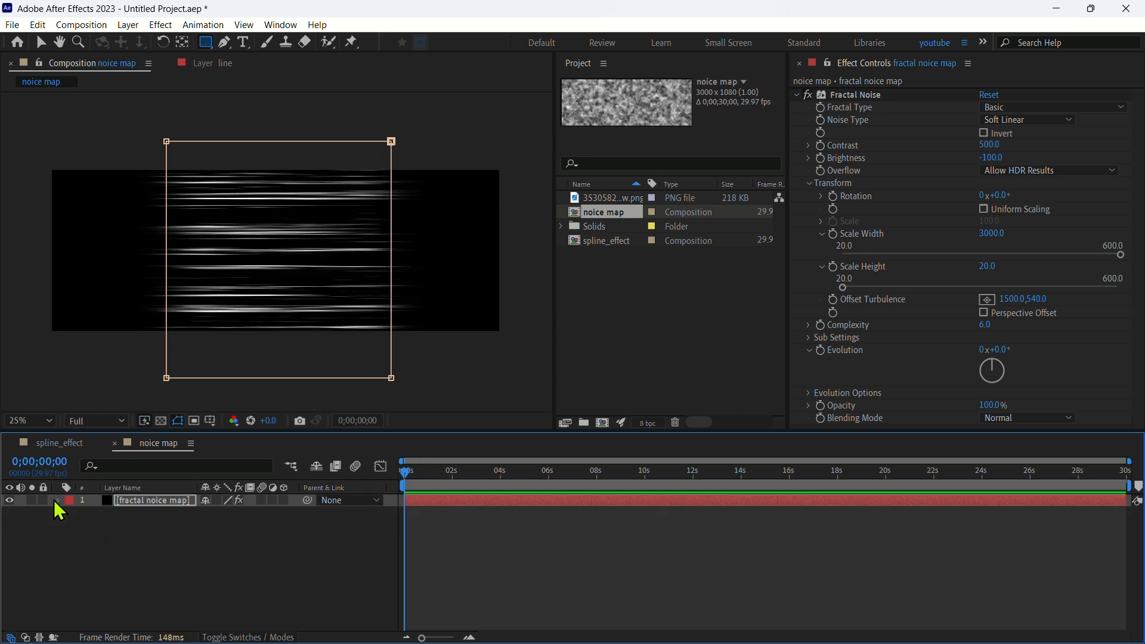
# Step: Animate the Fractal Noise Offset Turbulence with a keyframe at the start and a horizontal value of 312000 at 8 seconds
pyautogui.click(135, 503)
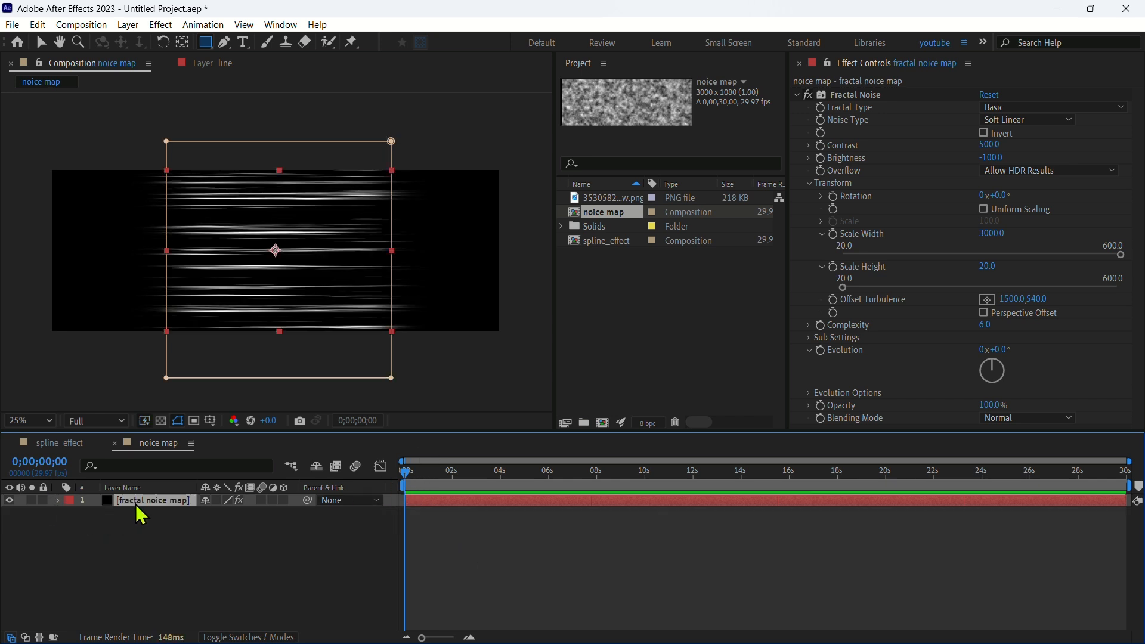
pyautogui.click(488, 56)
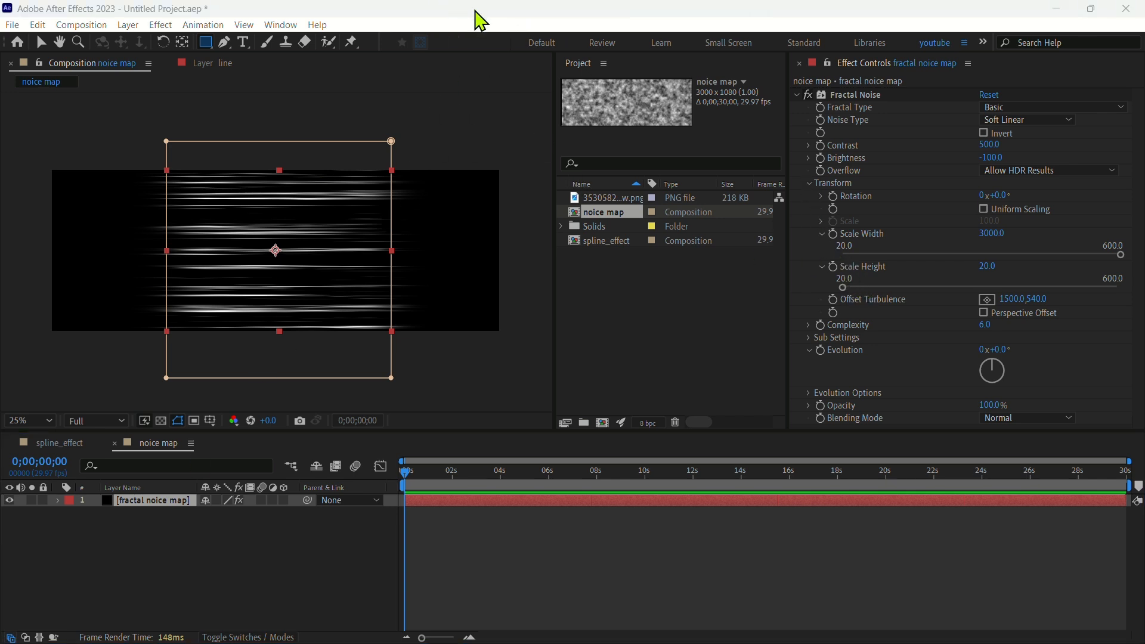
pyautogui.click(833, 299)
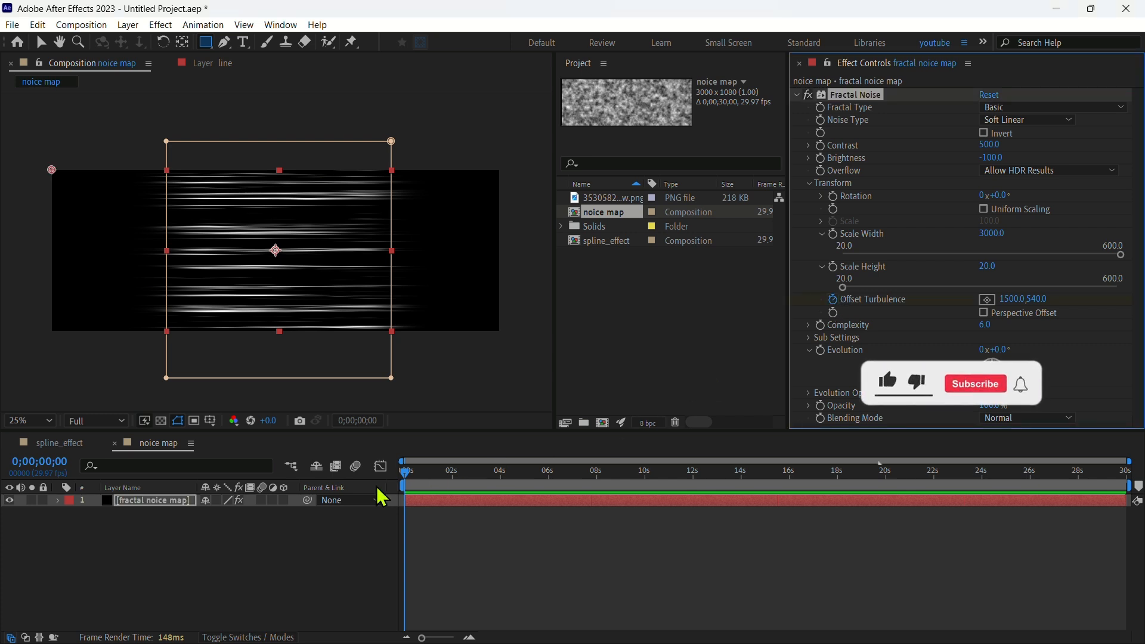
pyautogui.press('u')
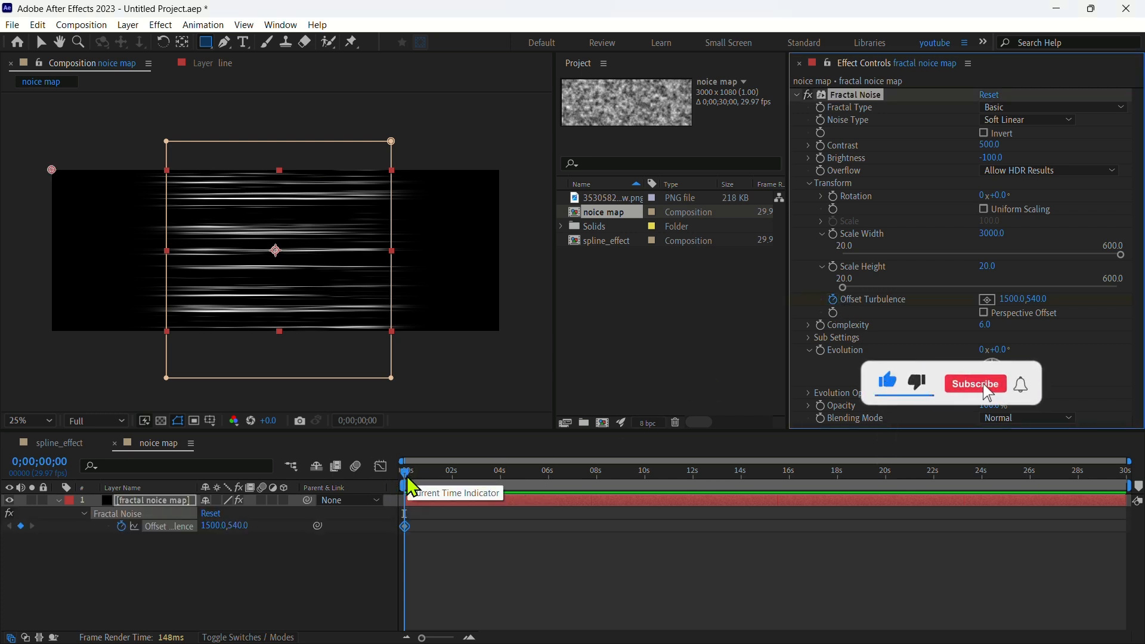
pyautogui.moveTo(411, 487); pyautogui.dragTo(598, 518)
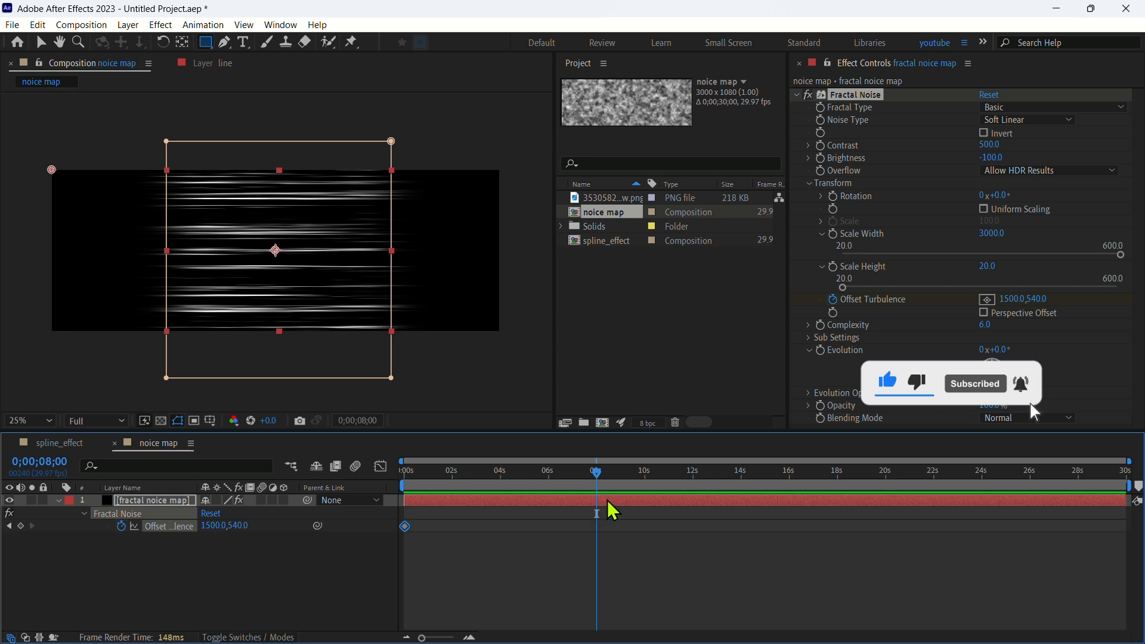
pyautogui.click(1013, 299)
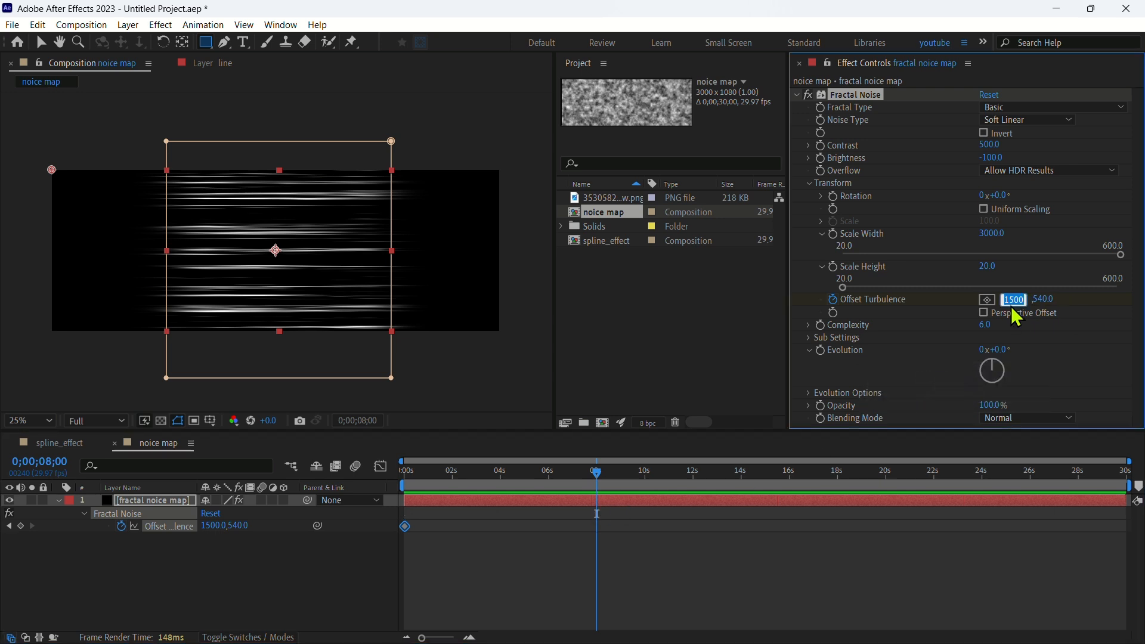
pyautogui.write('312000')
pyautogui.press('Return')
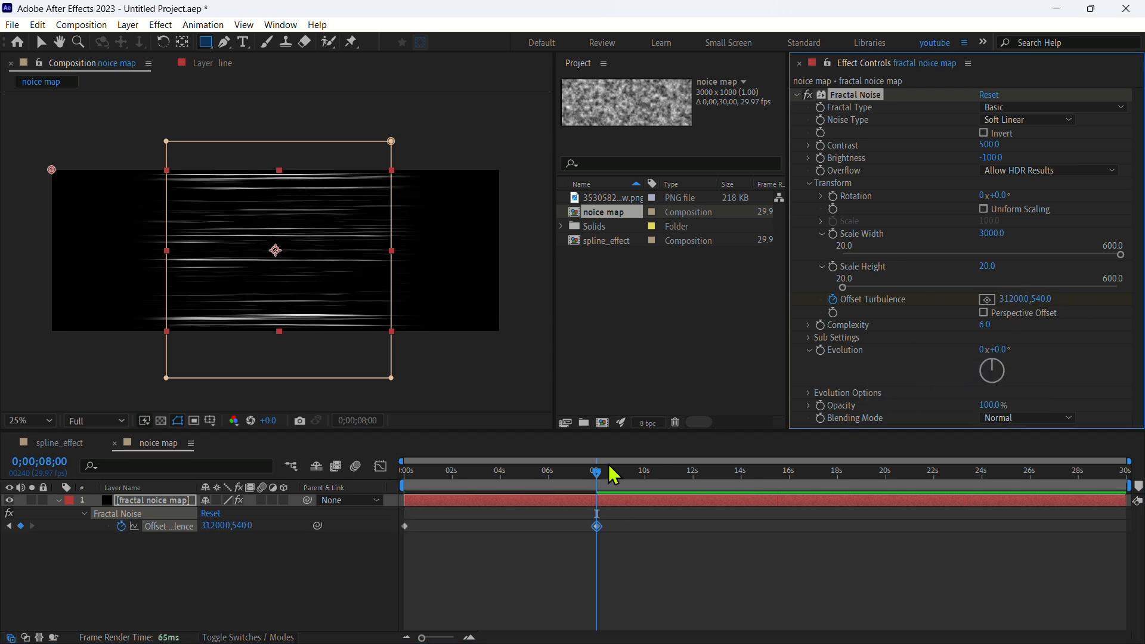
# Step: Play the noise animation from the start of the composition to check the moving streaks
pyautogui.moveTo(599, 475); pyautogui.dragTo(256, 446)
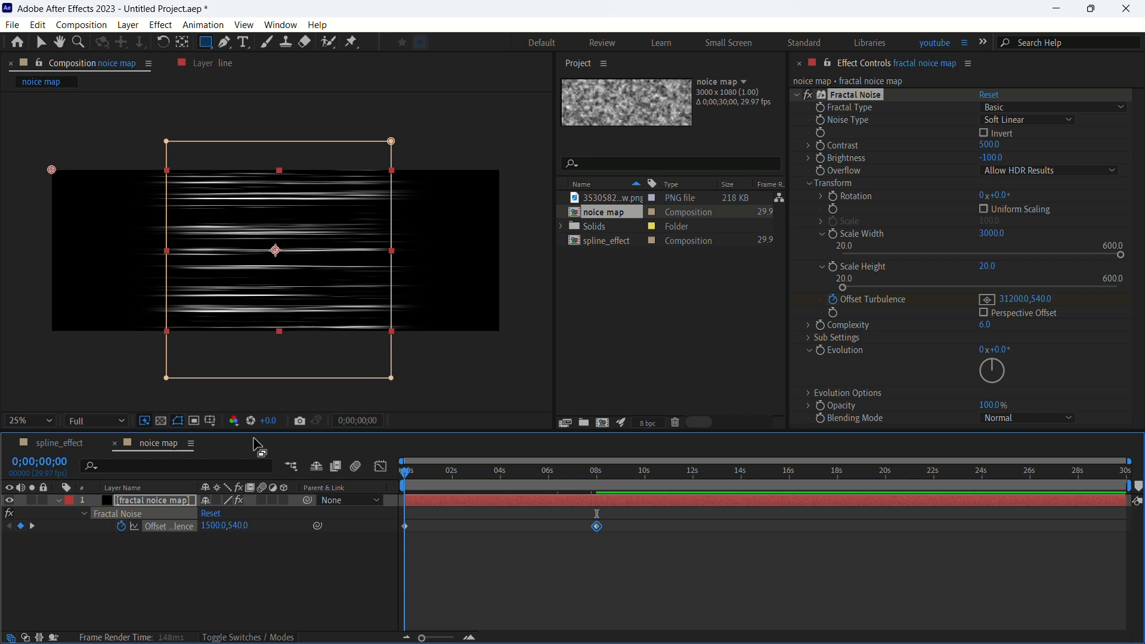
pyautogui.click(222, 597)
pyautogui.press('space')
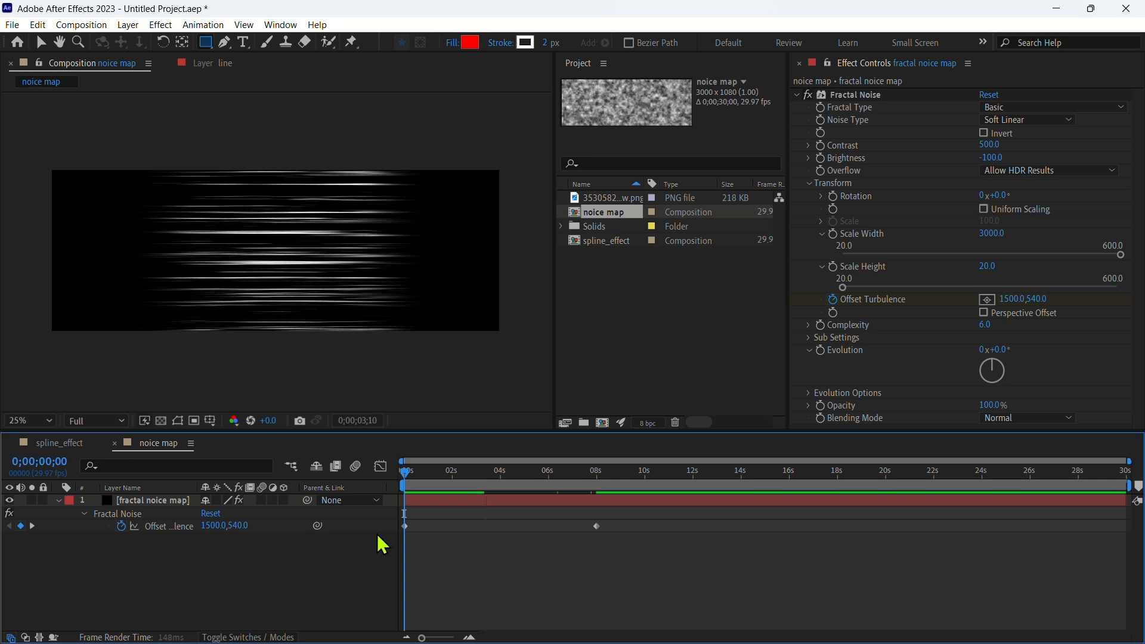
pyautogui.press('space')
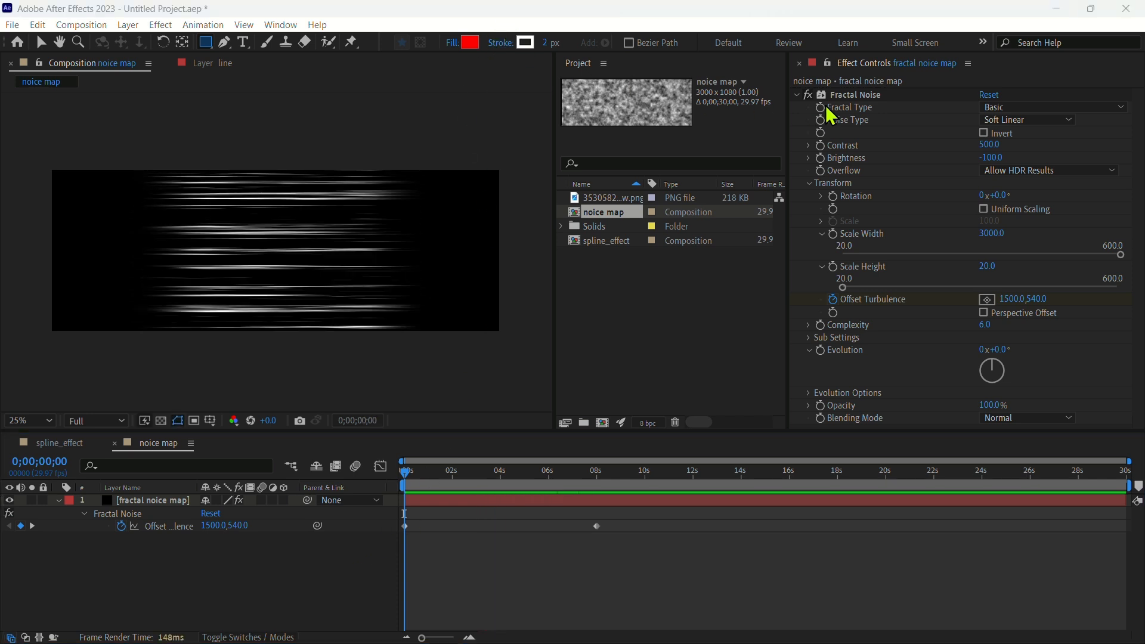
# Step: Apply VC Color Vibrance to the fractal noise layer and set its color to white (FFFFFF)
pyautogui.click(797, 95)
pyautogui.click(175, 508)
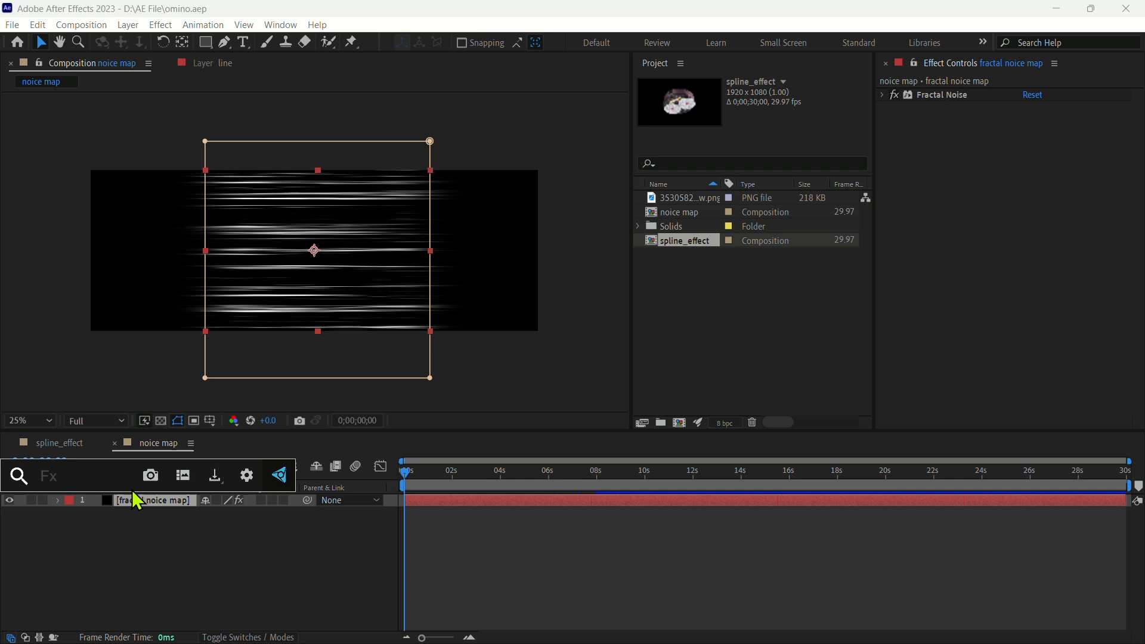
pyautogui.write('vc')
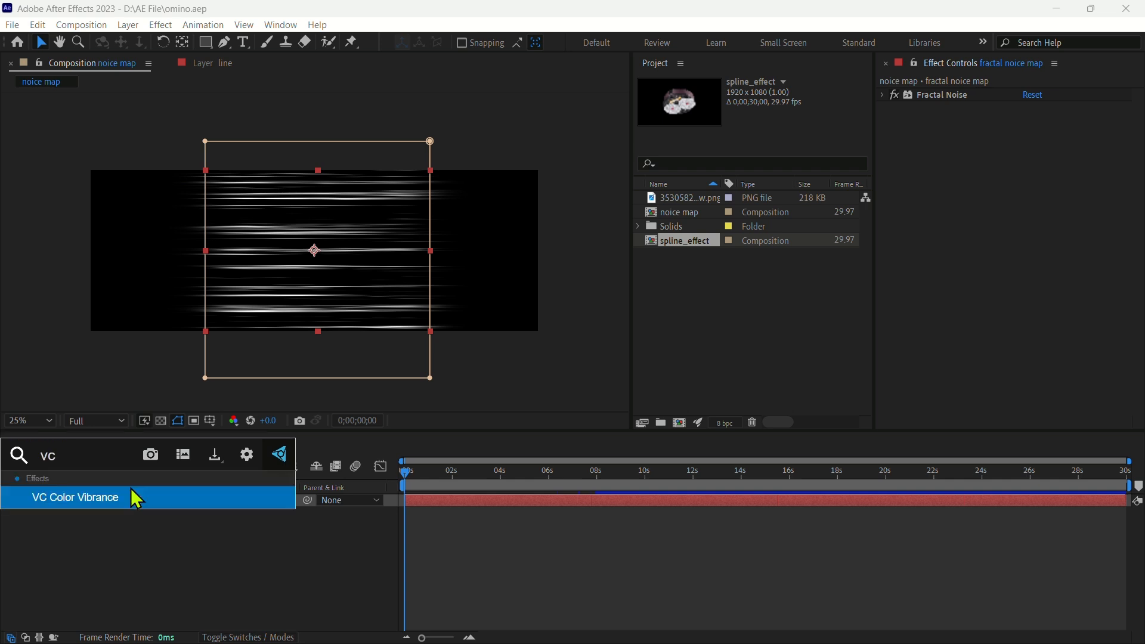
pyautogui.press('Return')
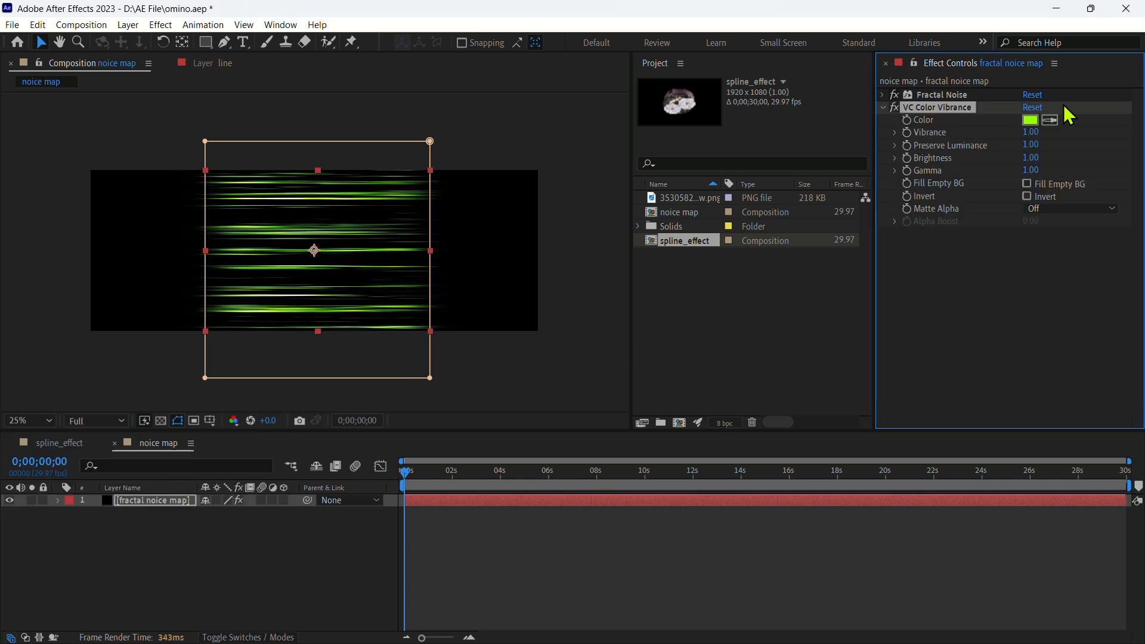
pyautogui.click(1029, 120)
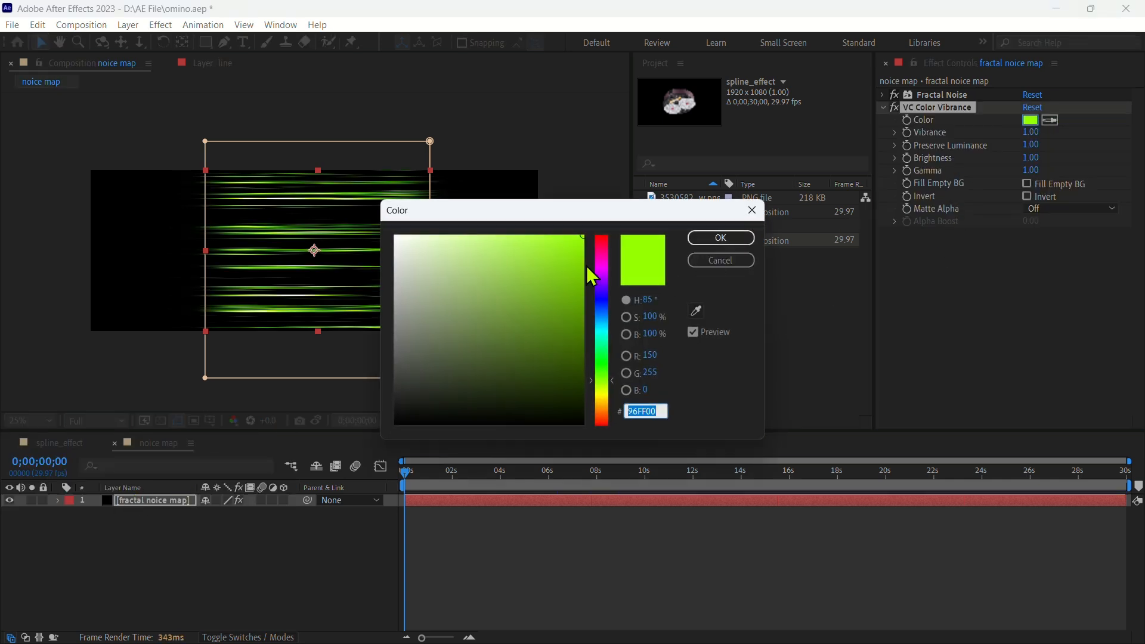
pyautogui.write('FFFFFF')
pyautogui.click(725, 238)
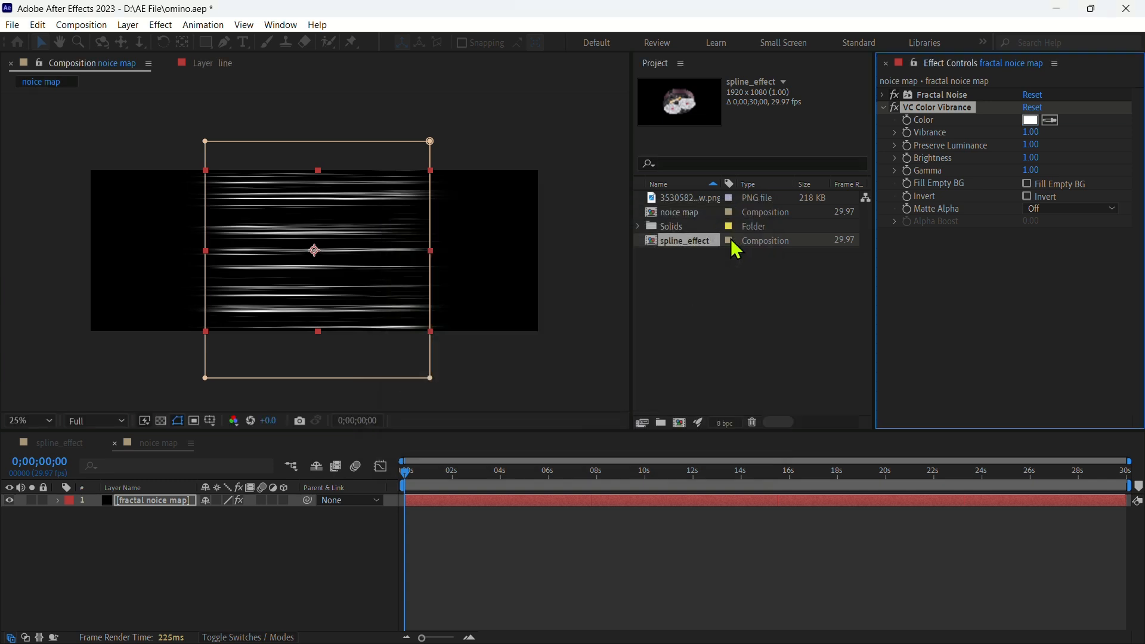
# Step: Set VC Color Vibrance's Matte Alpha to On and check the layer's transparency against the transparency grid
pyautogui.click(1102, 204)
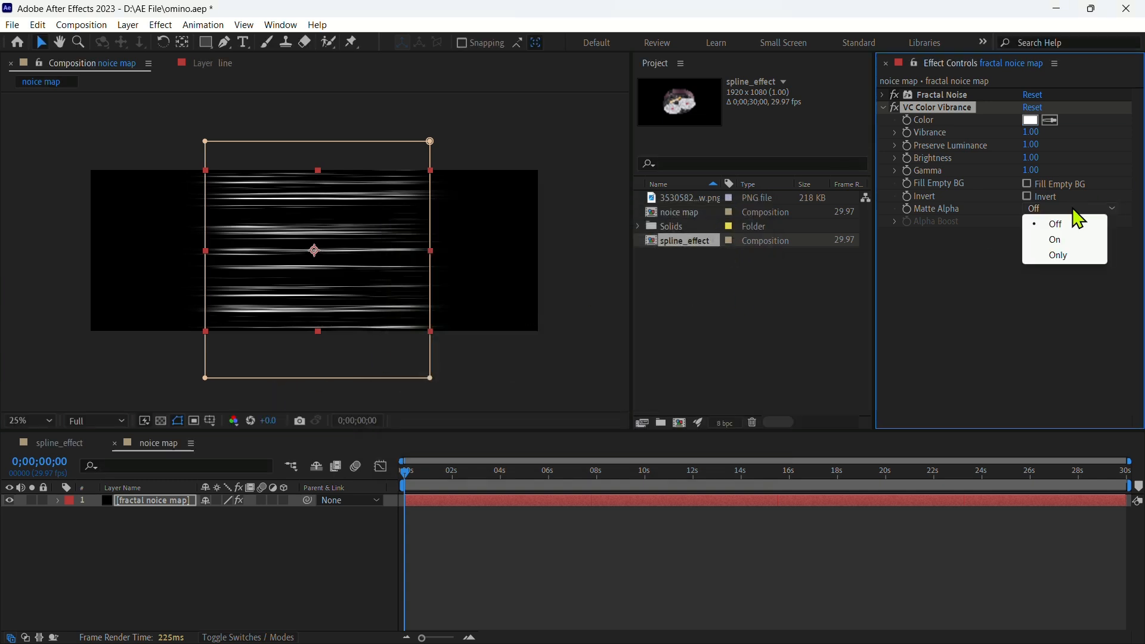
pyautogui.click(1060, 240)
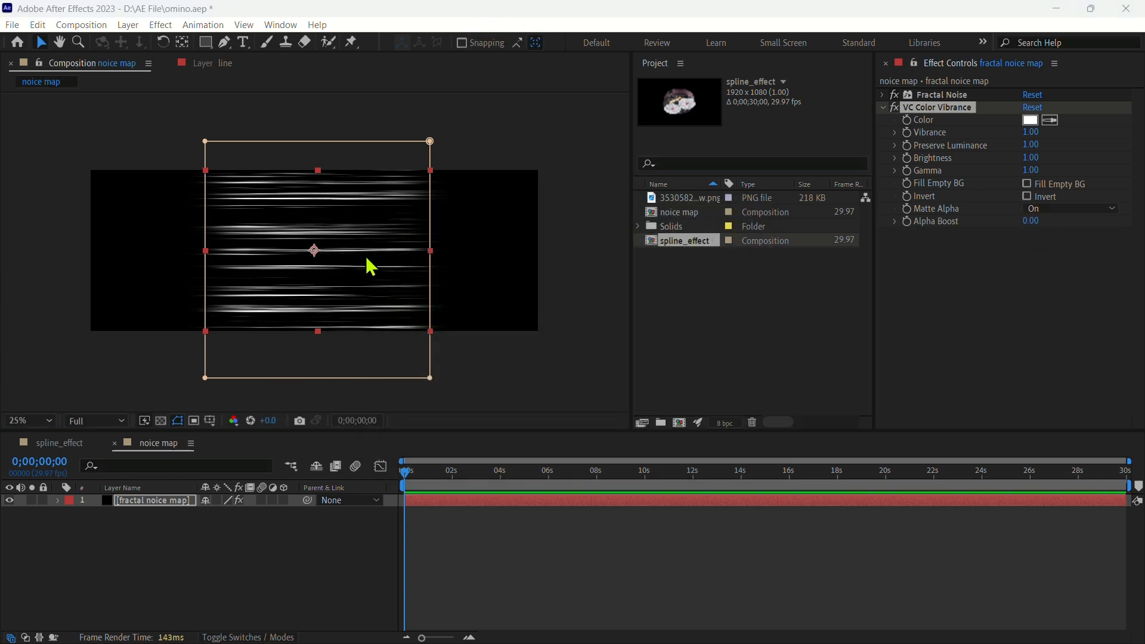
pyautogui.click(161, 421)
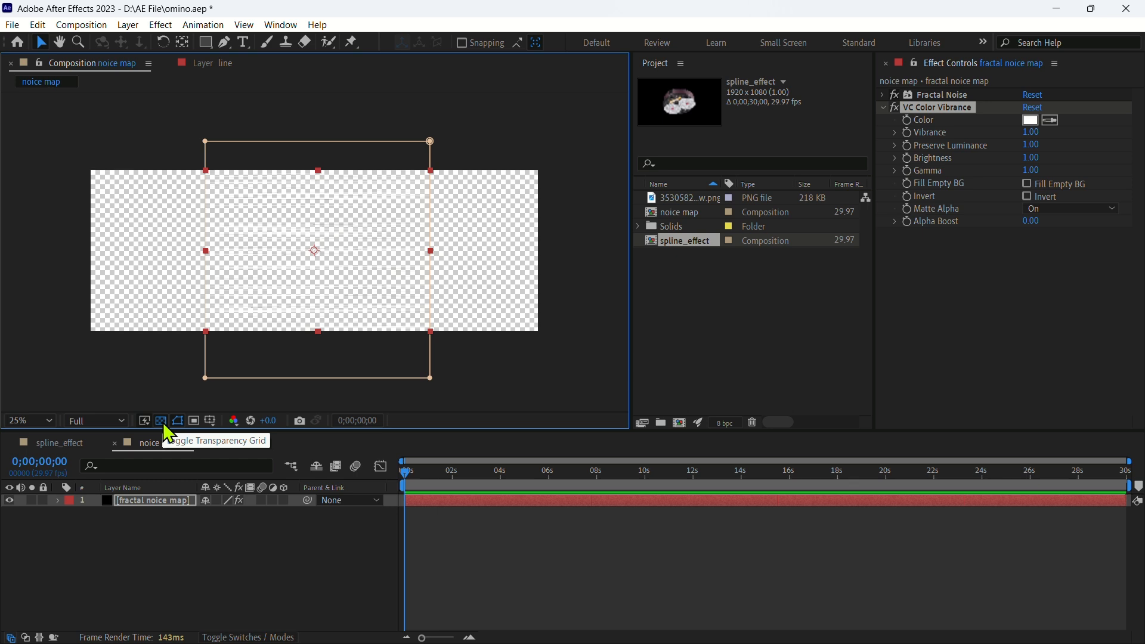
pyautogui.click(161, 421)
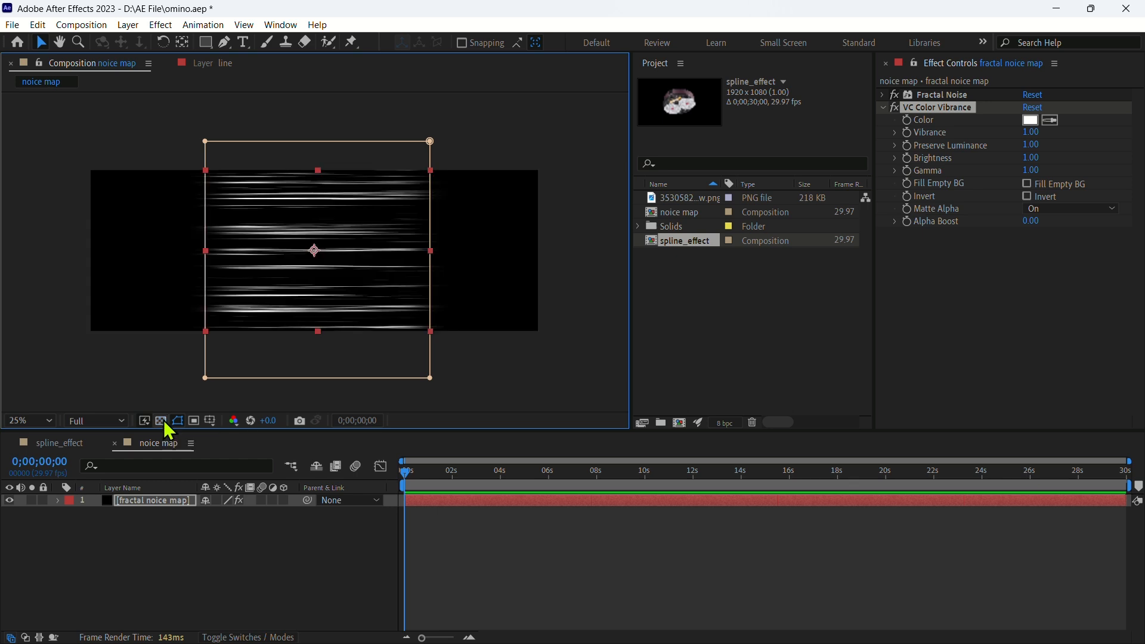
# Step: Place the noice map composition beneath the robot image in spline_effect and hide that layer
pyautogui.click(66, 446)
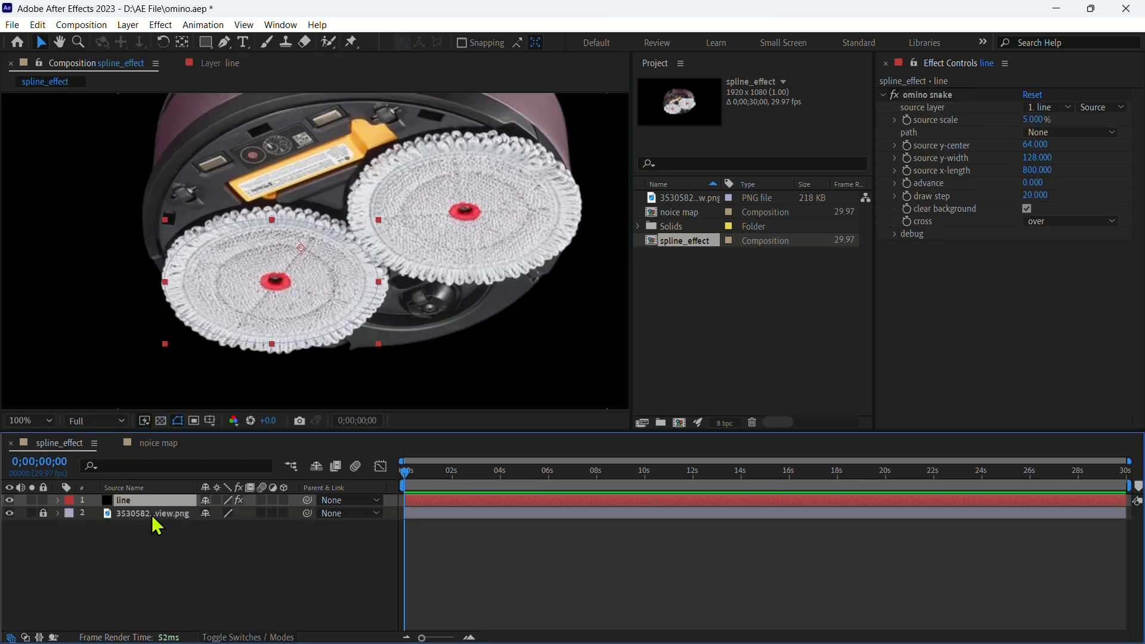
pyautogui.click(685, 212)
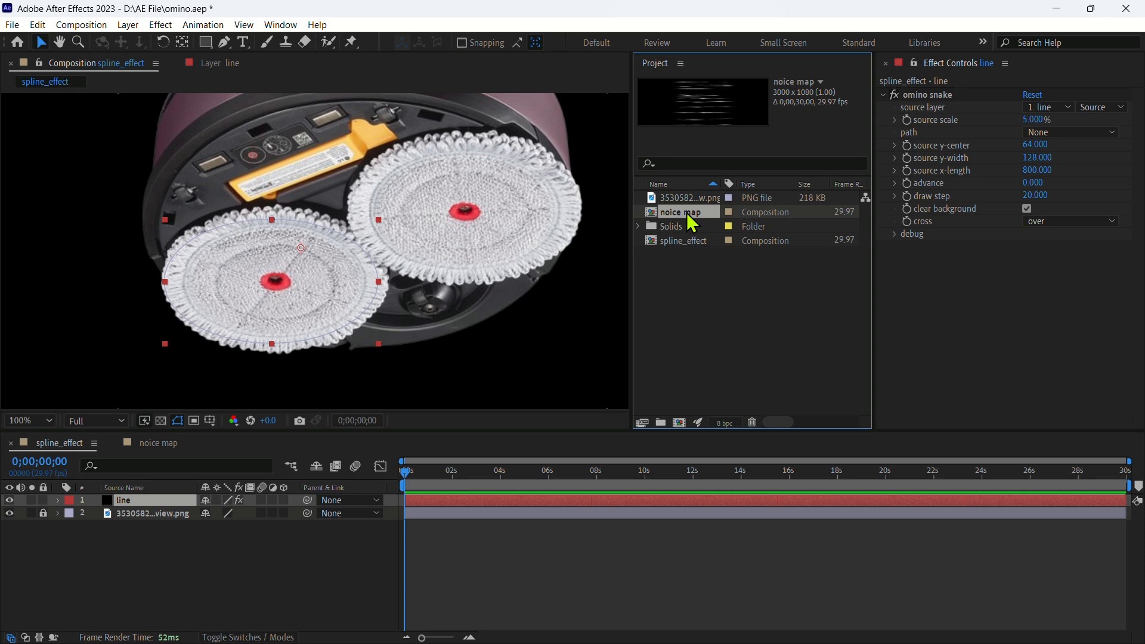
pyautogui.moveTo(316, 584); pyautogui.dragTo(302, 577)
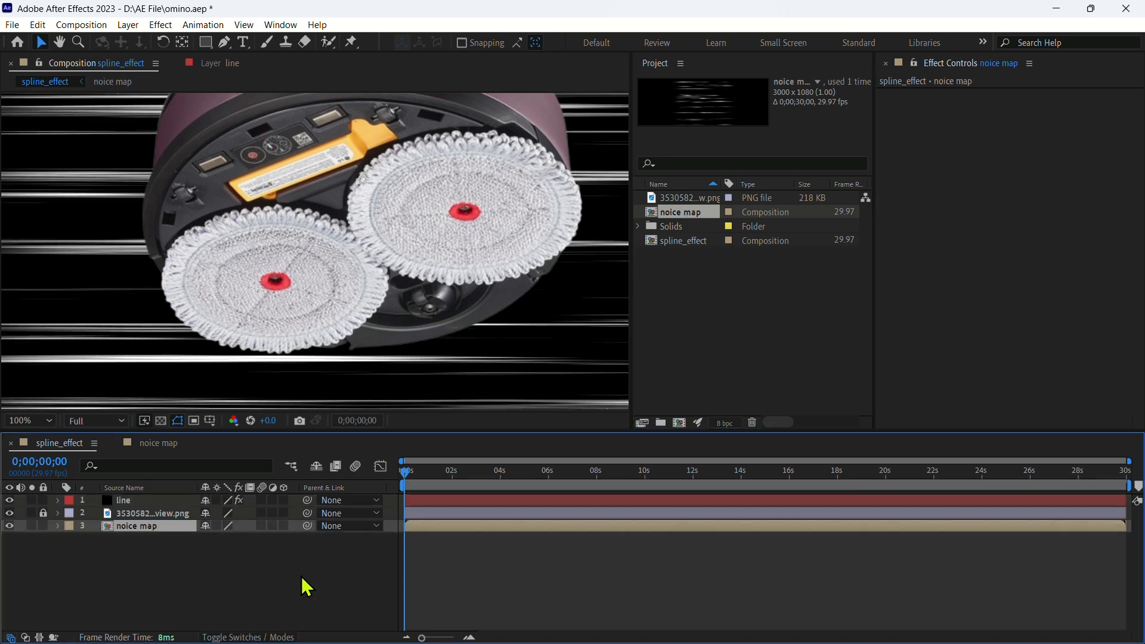
pyautogui.click(26, 420)
pyautogui.click(46, 154)
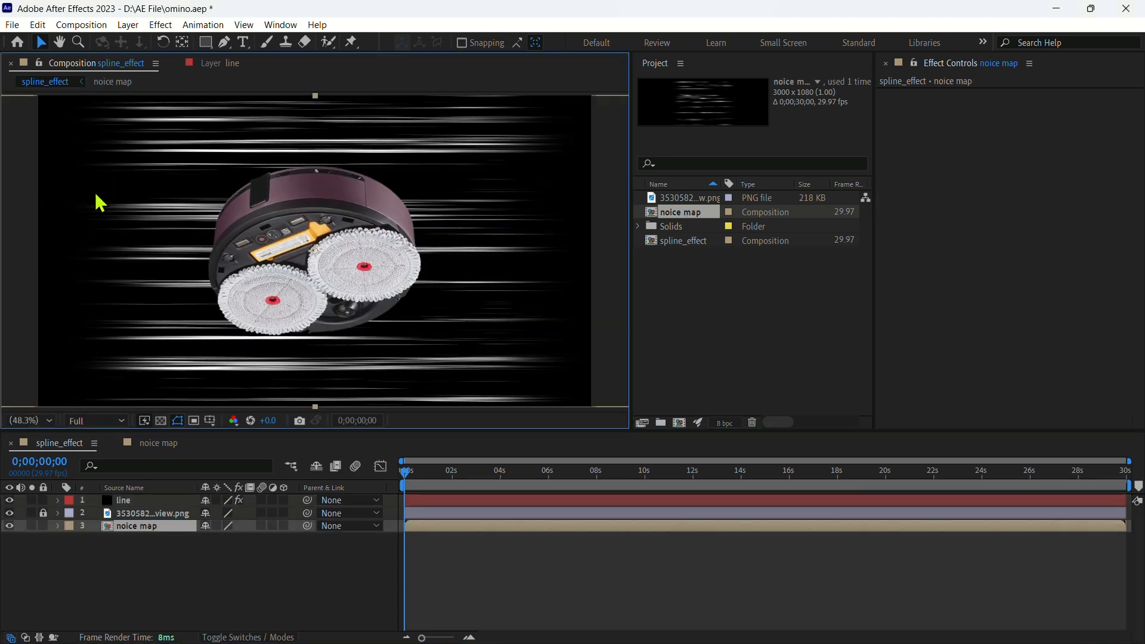
pyautogui.click(9, 526)
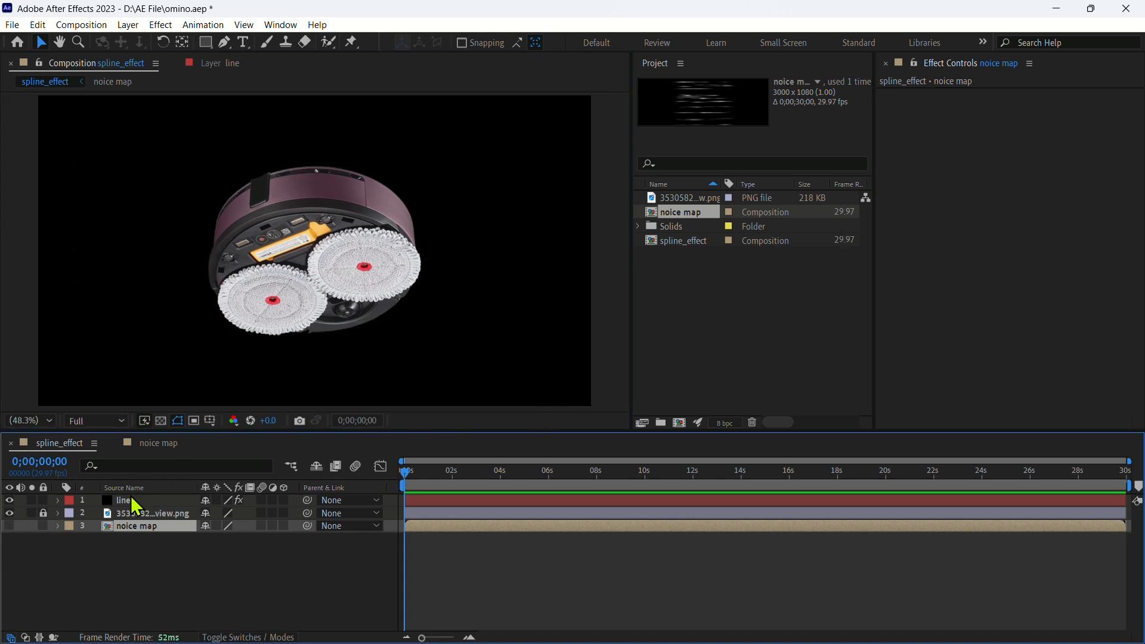
# Step: Set the line layer's omino snake source layer to noice map and its path to Mask 1
pyautogui.click(130, 502)
pyautogui.click(1050, 107)
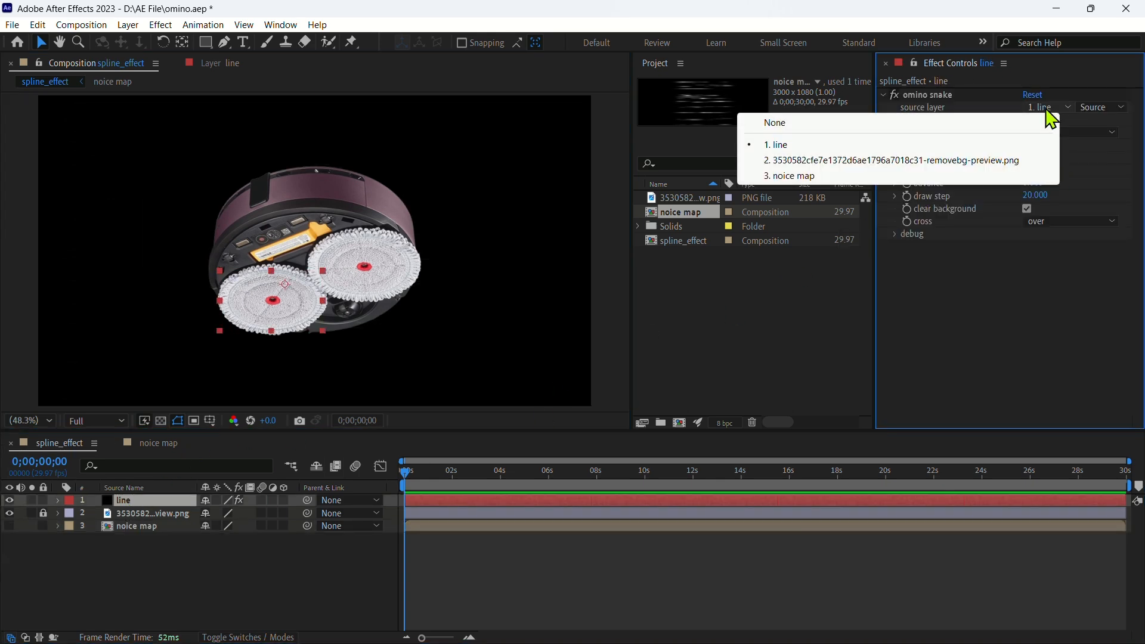
pyautogui.click(806, 176)
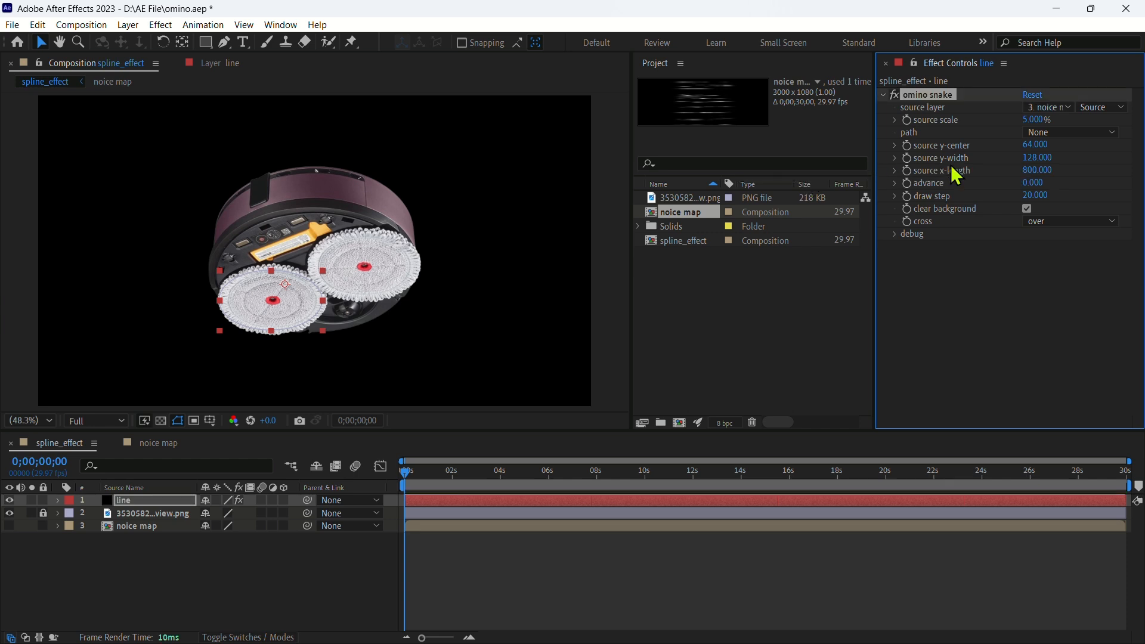
pyautogui.click(1037, 132)
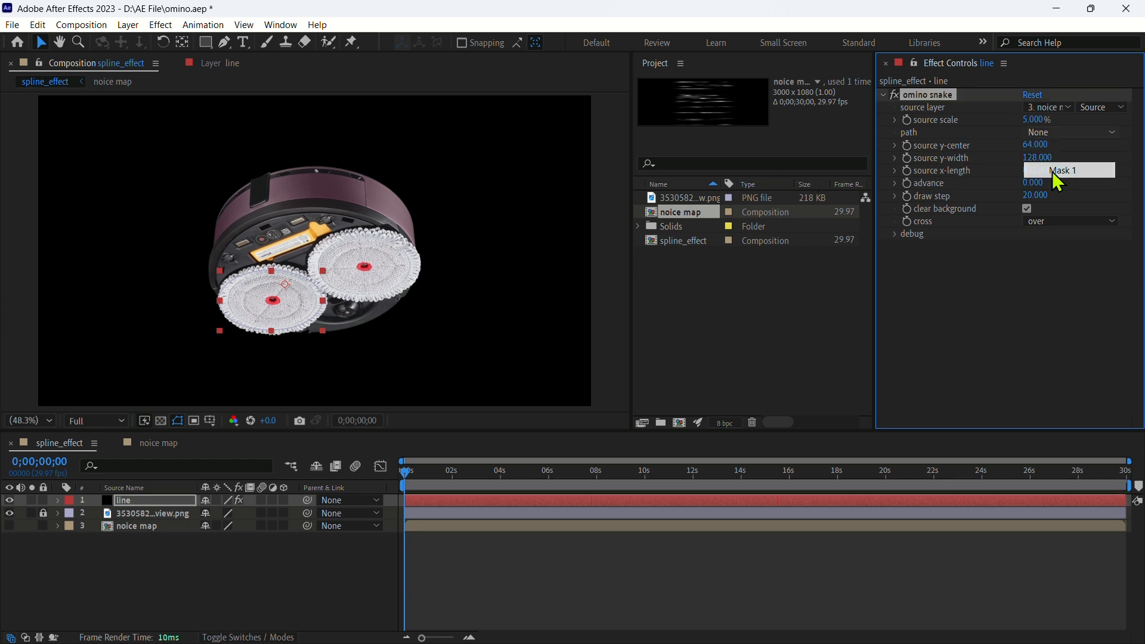
pyautogui.click(1052, 170)
# Step: Set the omino snake source scale to 100% and the source x-length to 2000
pyautogui.click(1031, 119)
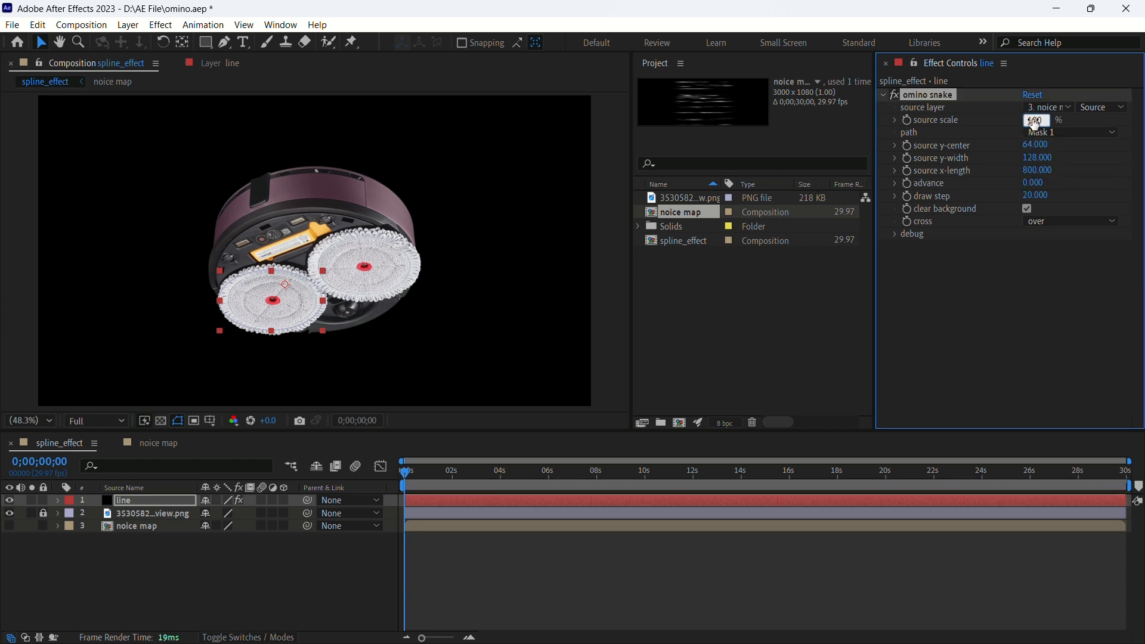
pyautogui.press('Return')
pyautogui.click(1034, 170)
pyautogui.write('2000')
pyautogui.press('Return')
# Step: Dim the robot vacuum image layer to 41% opacity
pyautogui.moveTo(1040, 172); pyautogui.dragTo(1107, 175)
pyautogui.press('t')
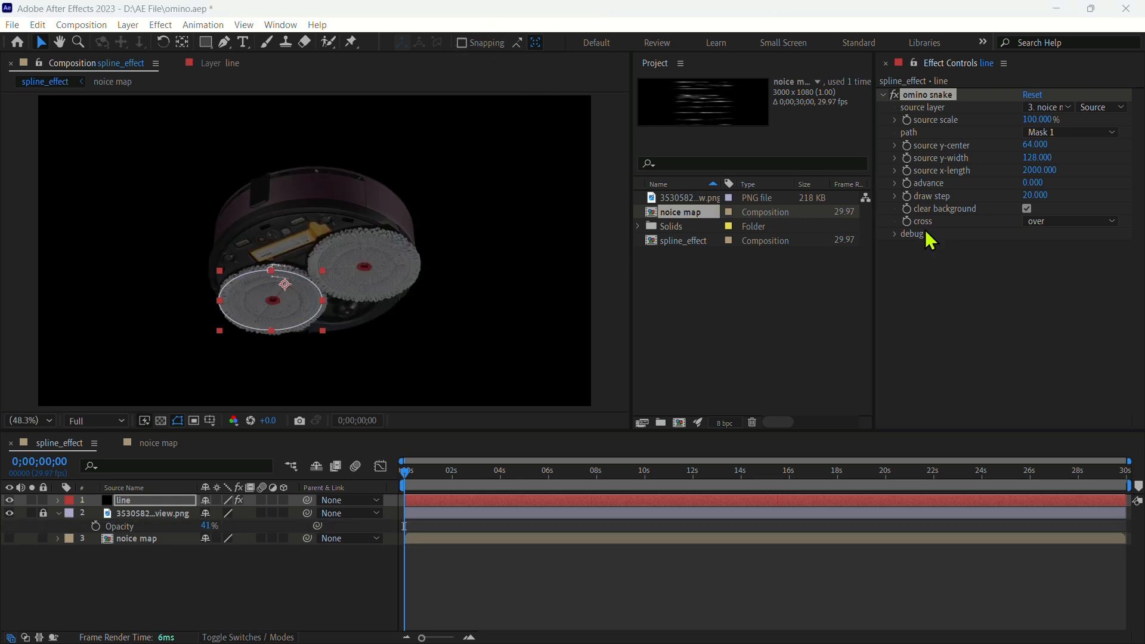
# Step: Set the omino snake draw step to 1 and preview the line animation
pyautogui.click(1031, 196)
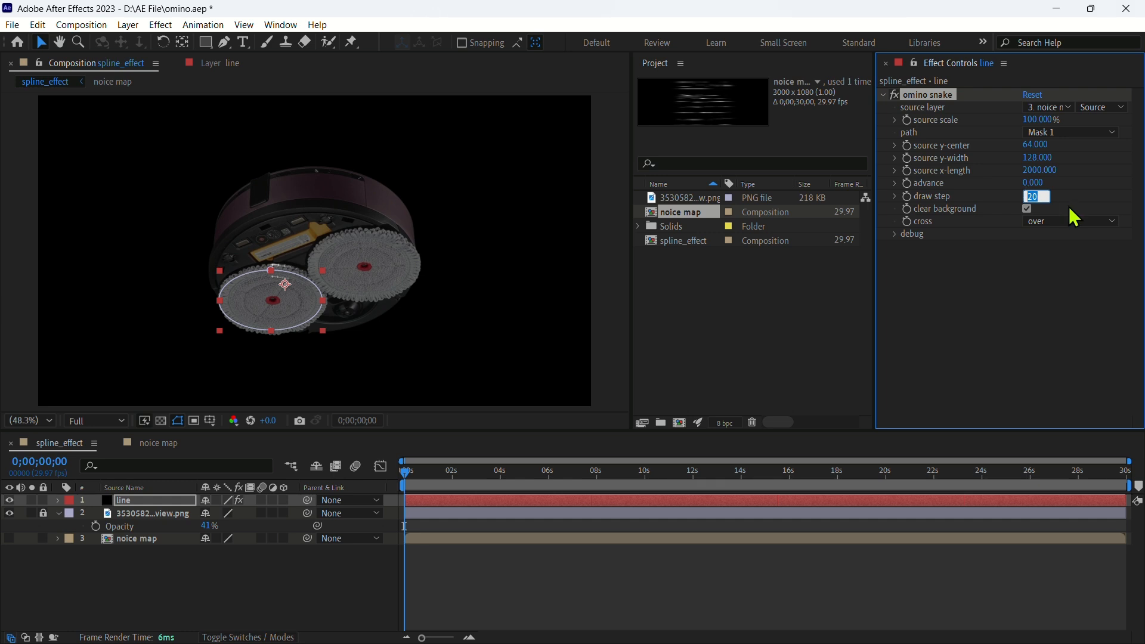
pyautogui.write('1')
pyautogui.press('Return')
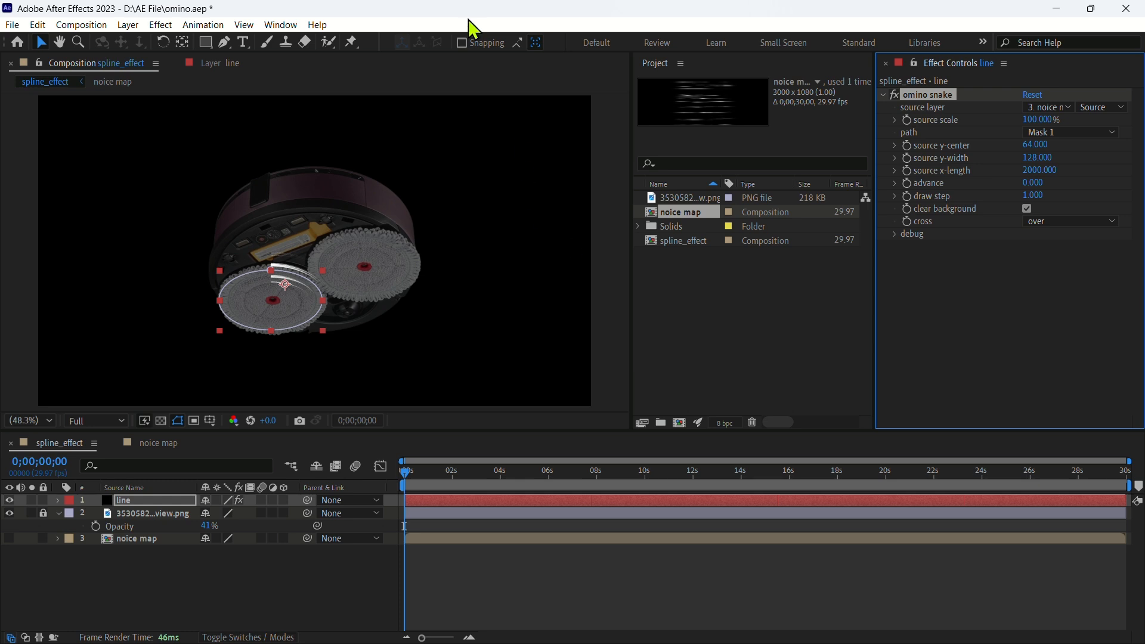
pyautogui.press('space')
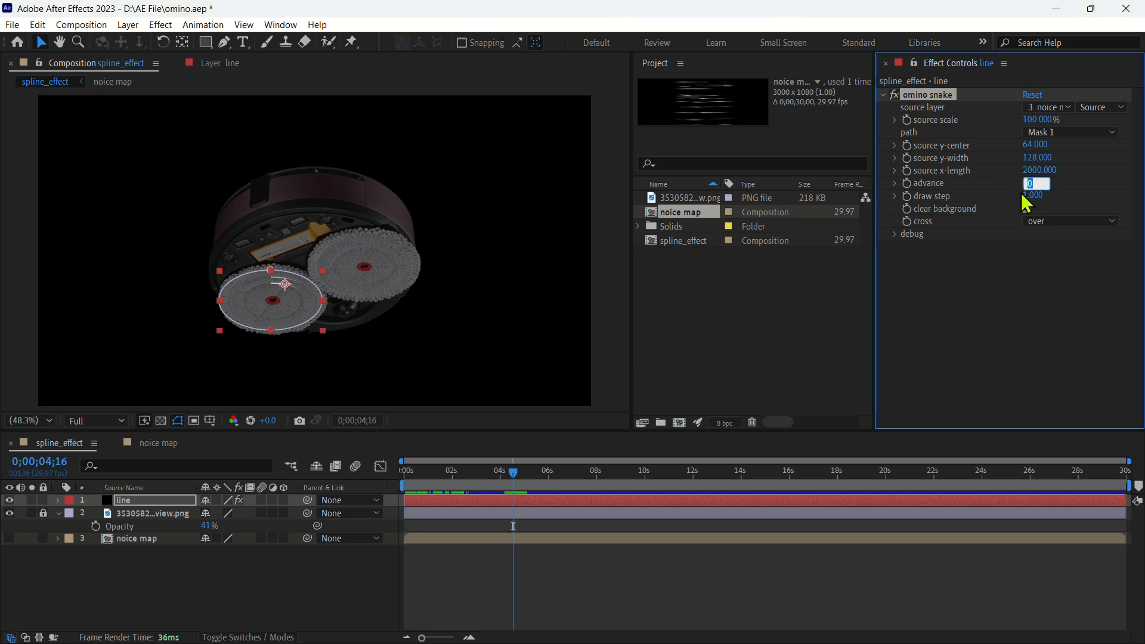
# Step: Set the omino snake advance to -520 and the source y-center to 75
pyautogui.write('-520')
pyautogui.press('Return')
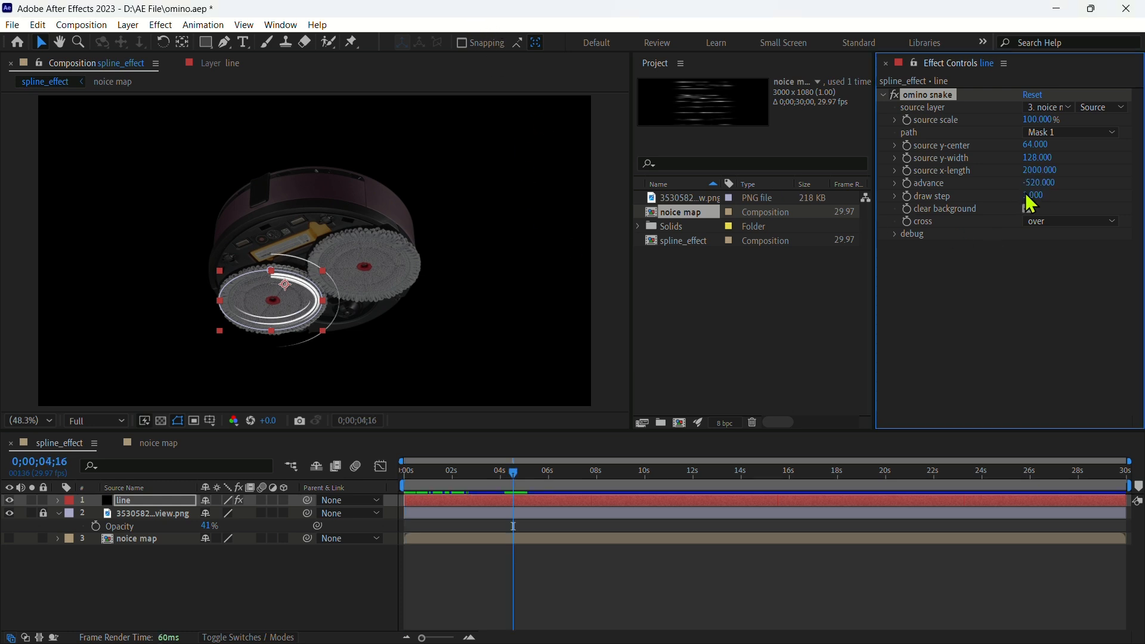
pyautogui.click(1027, 143)
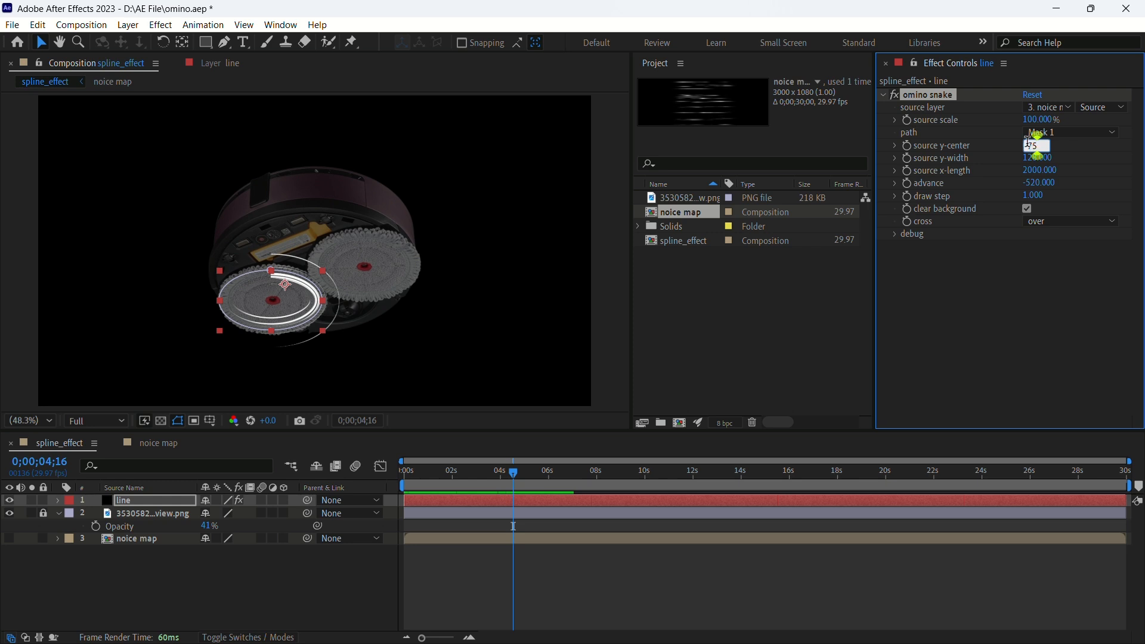
pyautogui.write('70')
pyautogui.press('Return')
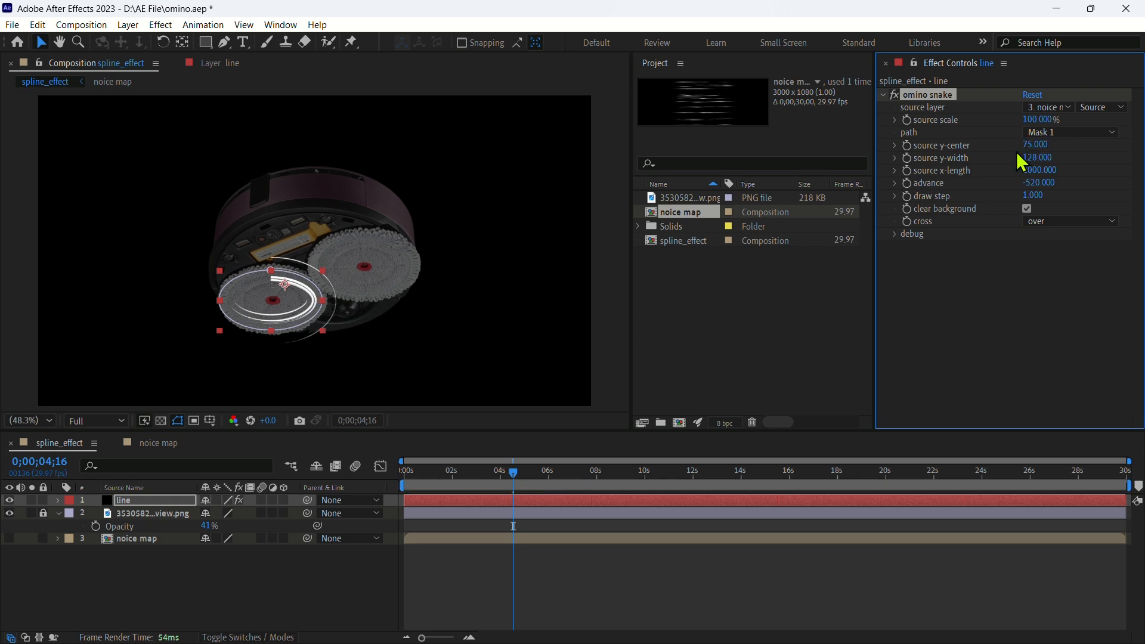
# Step: Undo the last source y-center change and set the omino snake source scale to 75%
pyautogui.hotkey('ctrl', 'z')
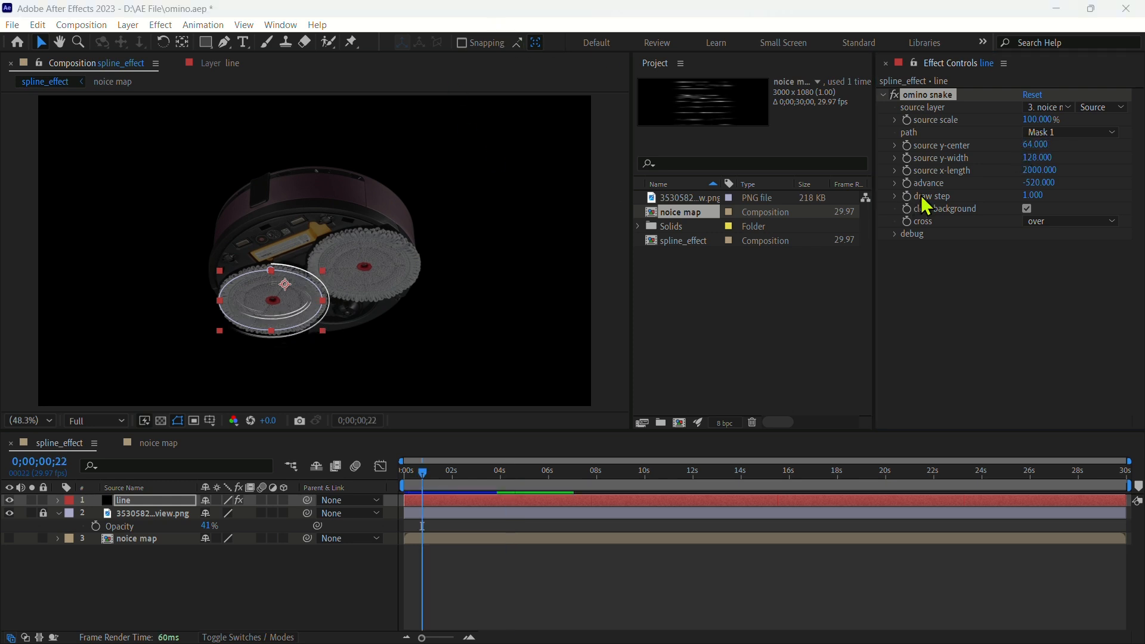
pyautogui.click(1032, 120)
pyautogui.press('Return')
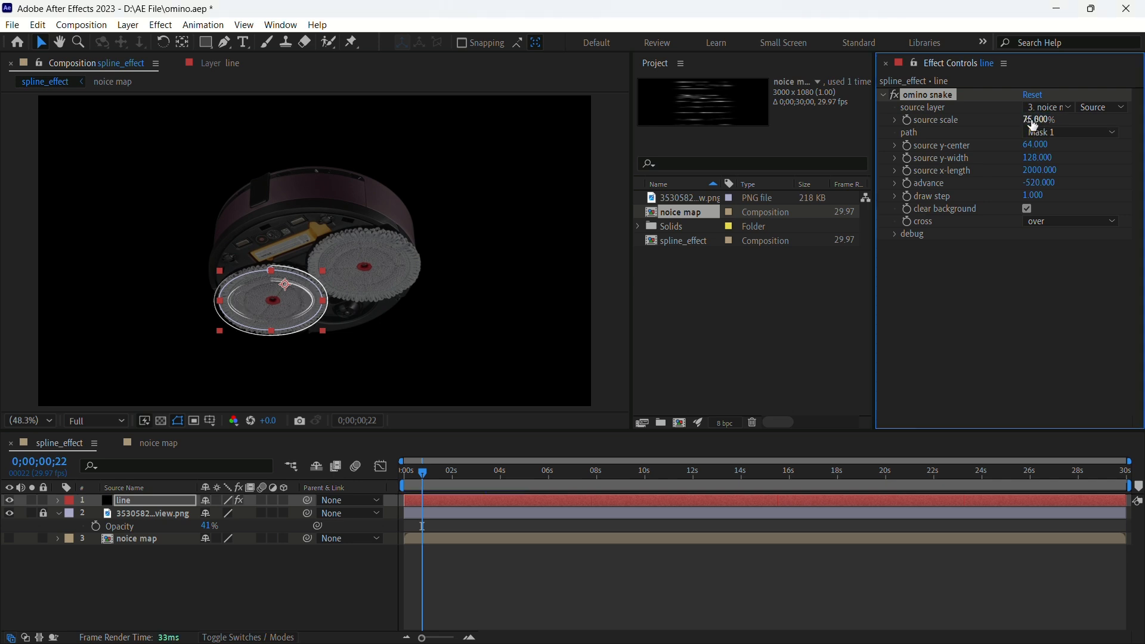
# Step: Preview the line animation from the first frame and set the omino snake advance to -400
pyautogui.click(402, 495)
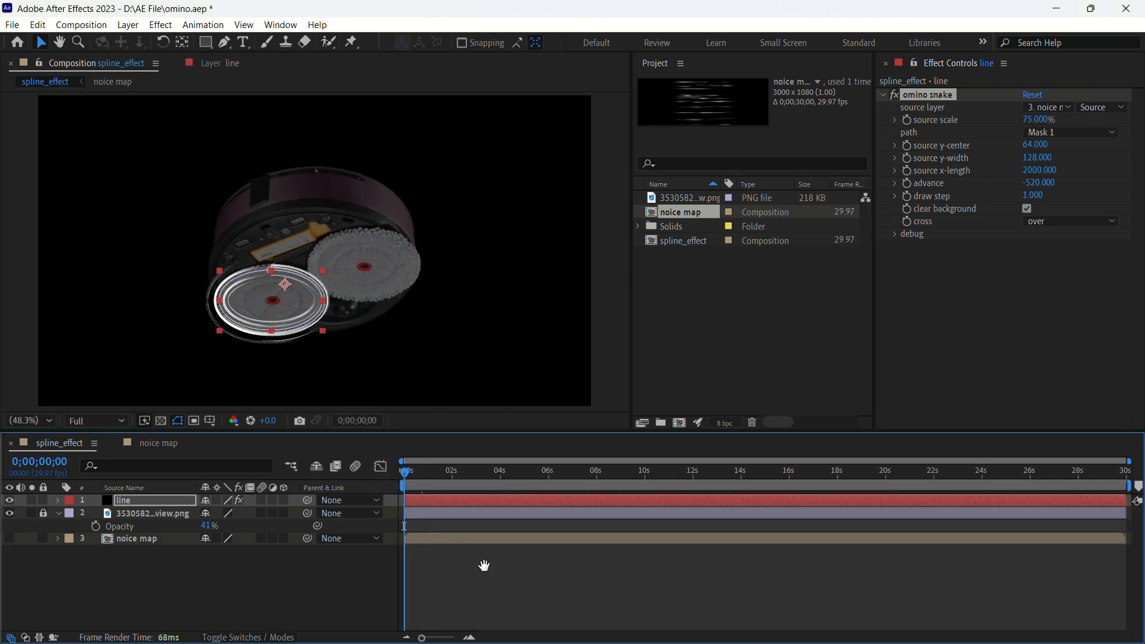
pyautogui.press('space')
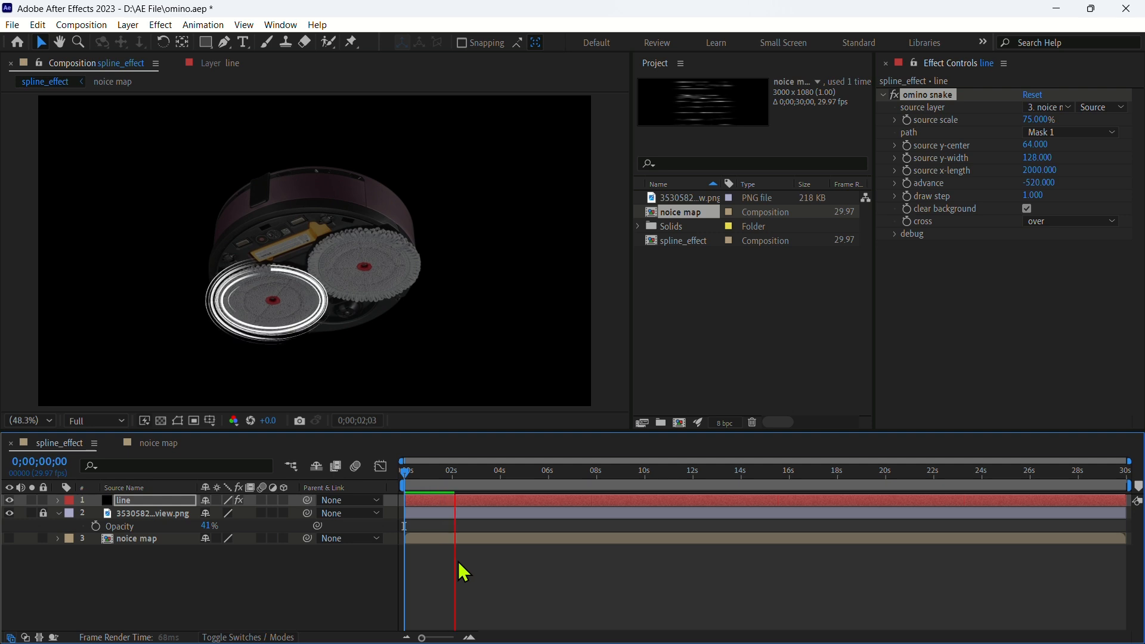
pyautogui.press('space')
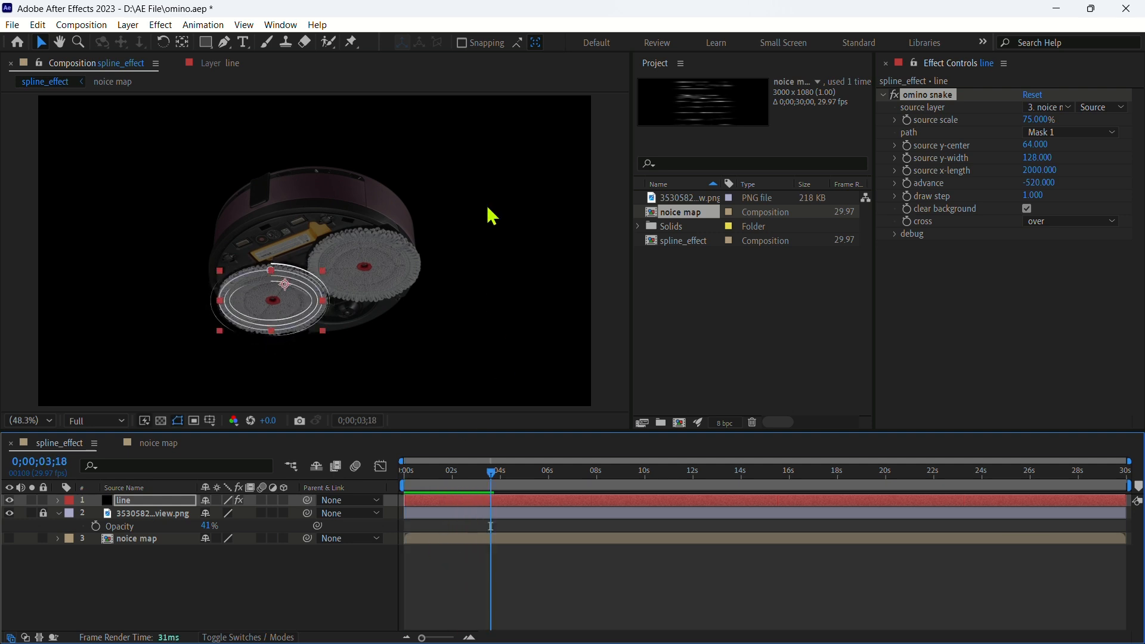
pyautogui.click(1036, 183)
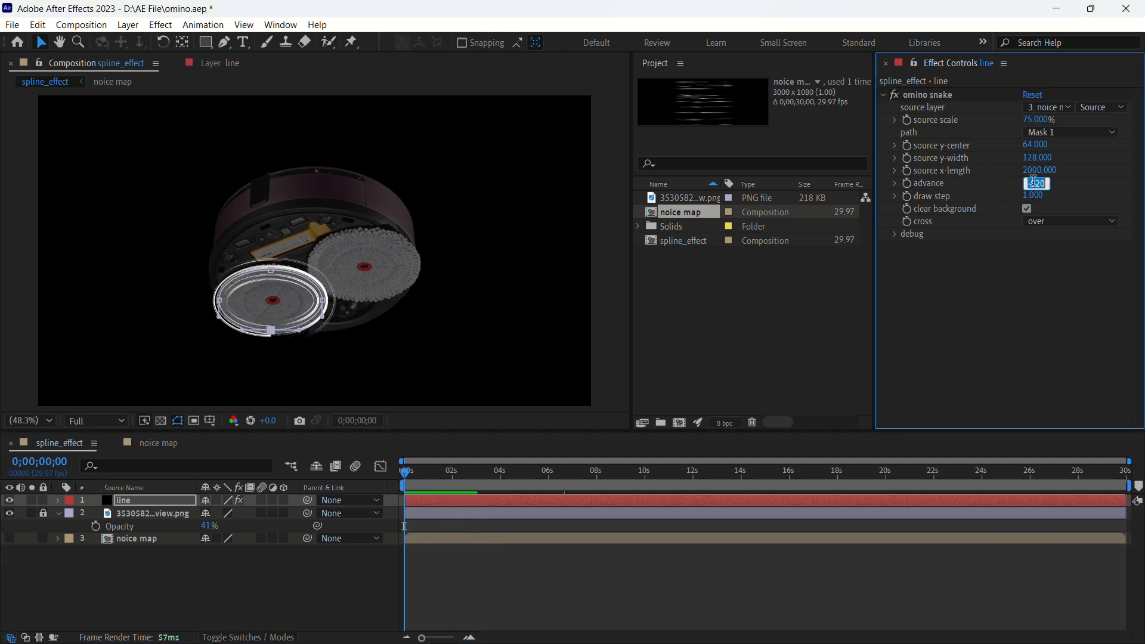
pyautogui.write('-400')
pyautogui.press('Return')
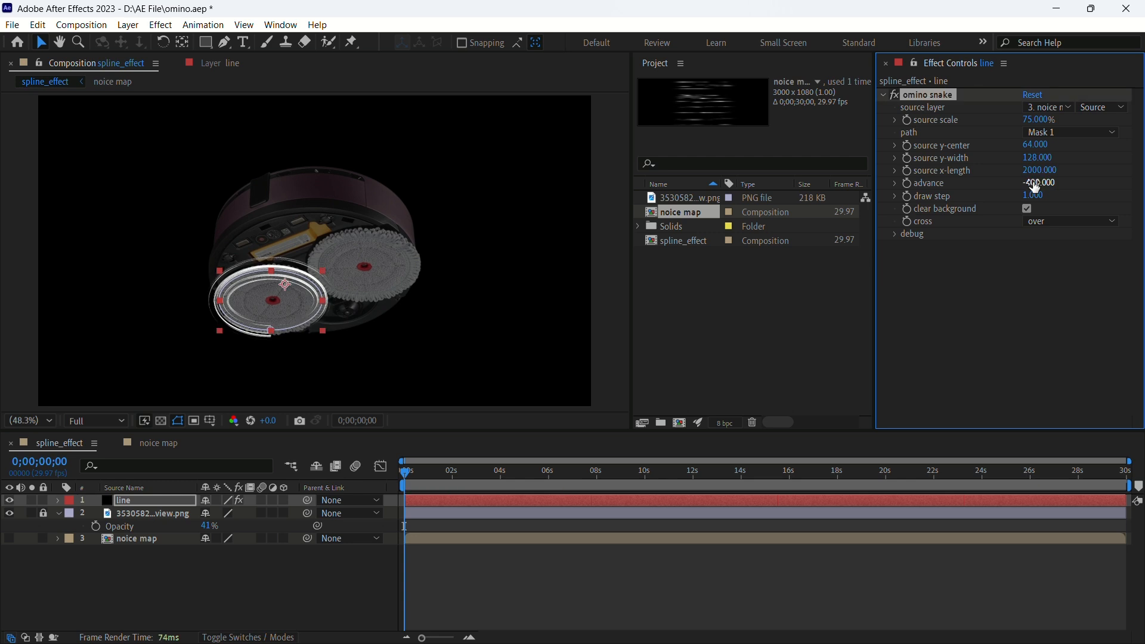
# Step: Duplicate the line layer with the copy's omino snake advance at -1450, and make both line layers visible
pyautogui.click(133, 504)
pyautogui.hotkey('ctrl', 'd')
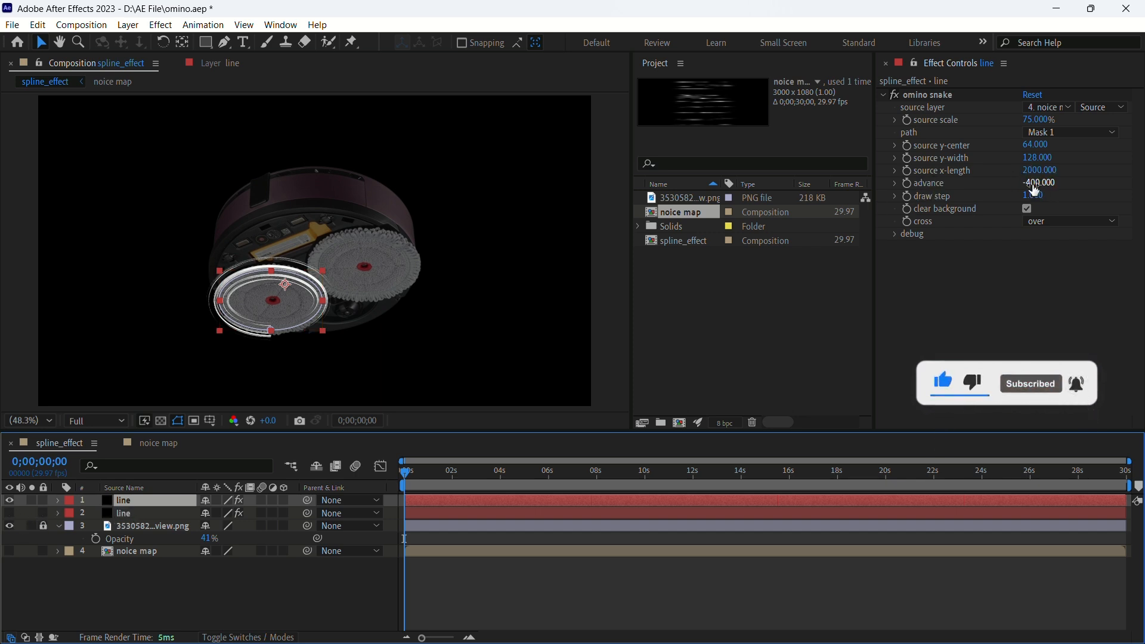
pyautogui.moveTo(1036, 186); pyautogui.dragTo(974, 206)
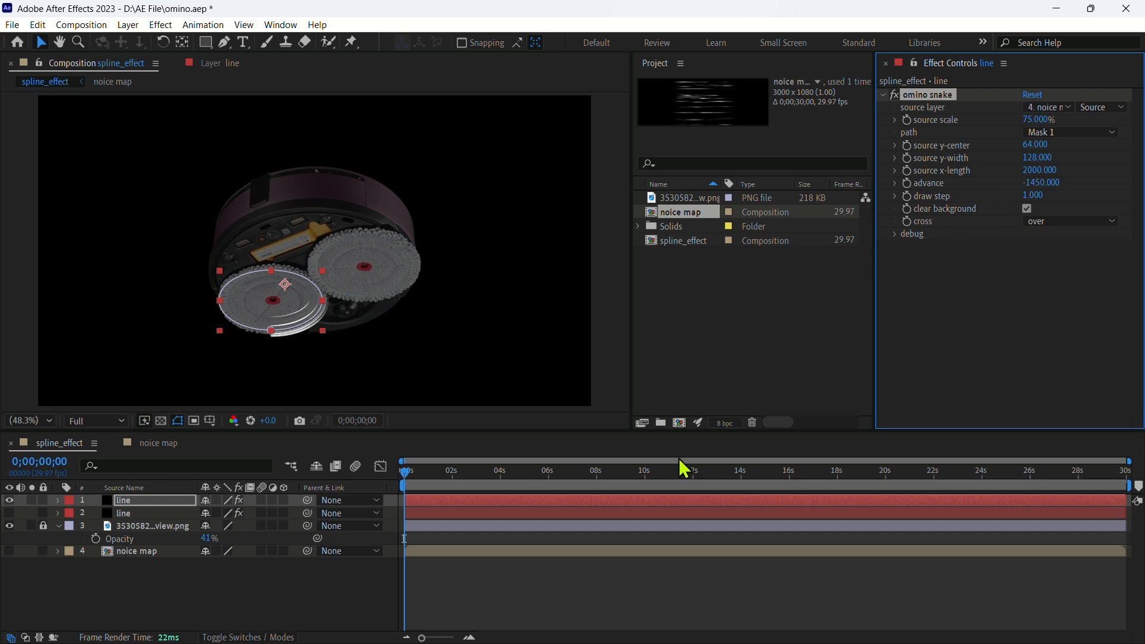
pyautogui.click(9, 525)
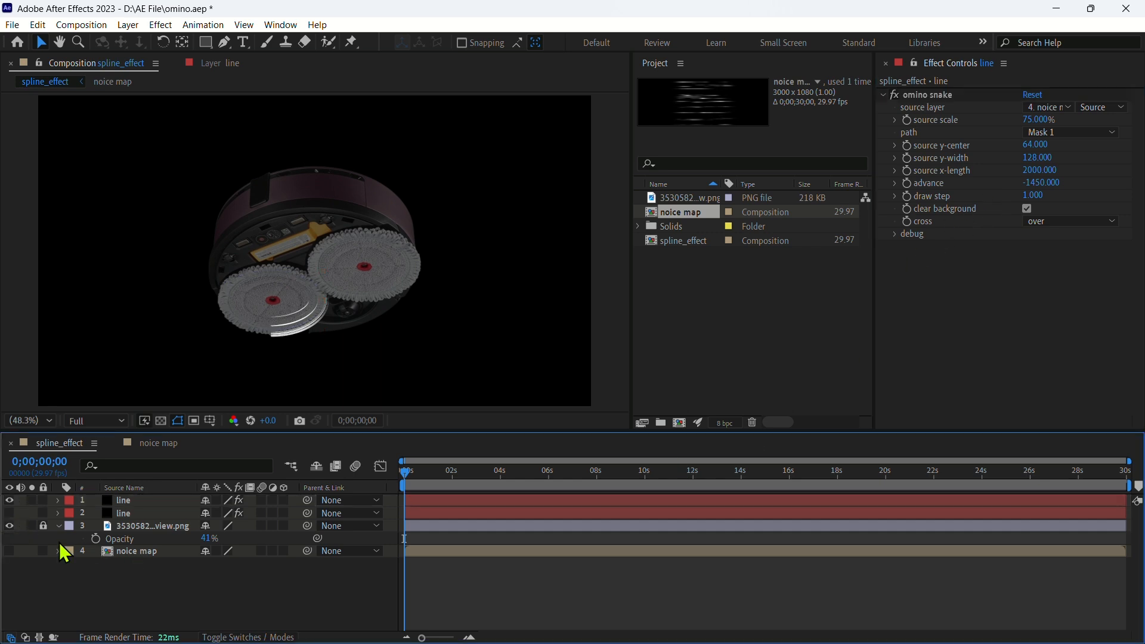
pyautogui.click(9, 513)
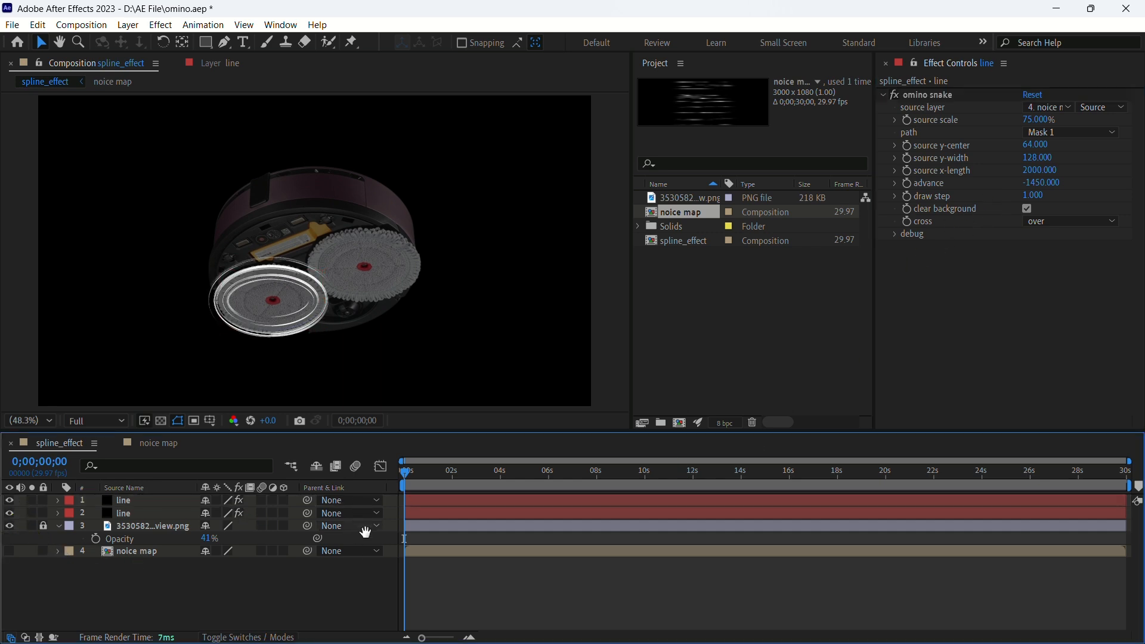
# Step: Preview the two combined line layers and save the project
pyautogui.press('space')
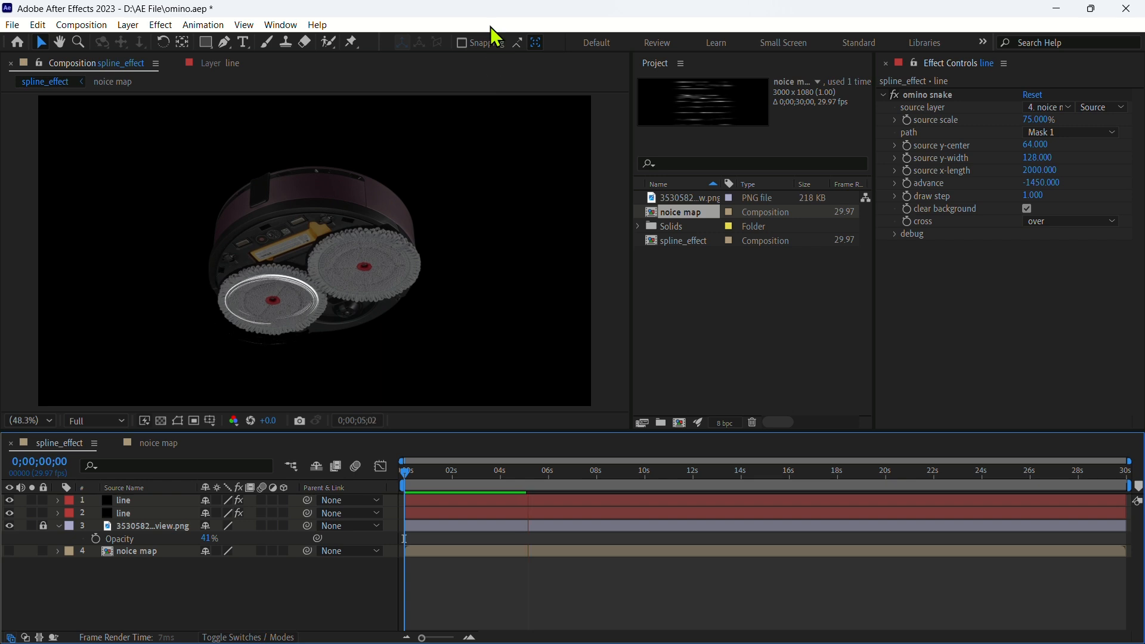
pyautogui.press('space')
pyautogui.hotkey('ctrl', 's')
# Step: Center the anchor point of both line layers on the lower-left mop pad and scale them down to fit the pad
pyautogui.click(153, 501)
pyautogui.keyDown('shift'); pyautogui.click(152, 513); pyautogui.keyUp('shift')
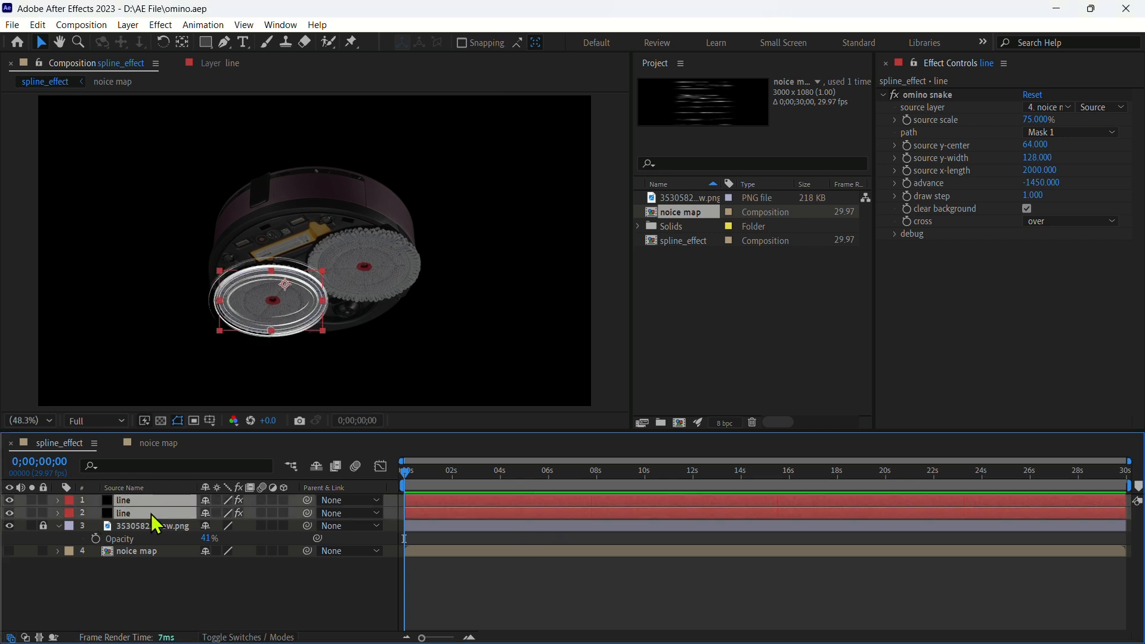
pyautogui.moveTo(322, 271); pyautogui.dragTo(319, 275)
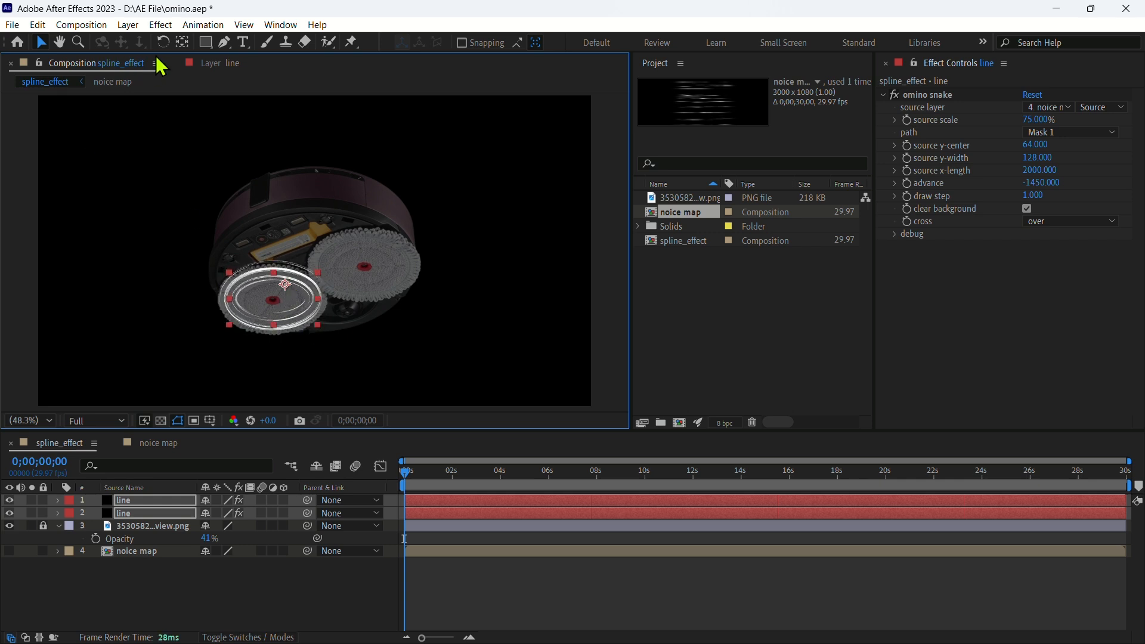
pyautogui.click(183, 42)
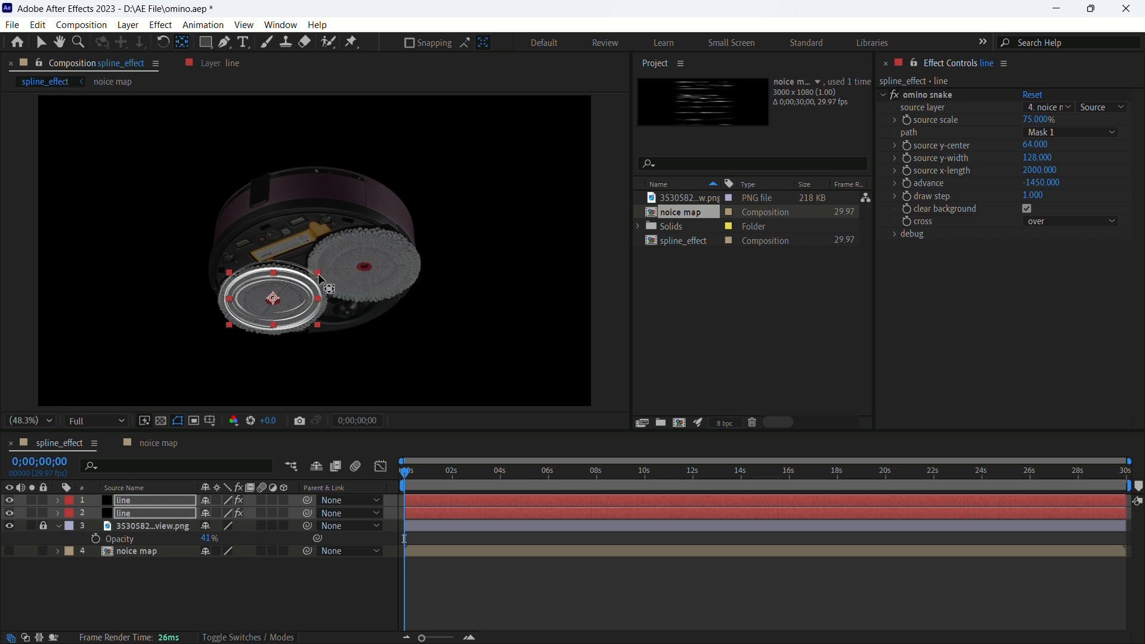
pyautogui.press('v')
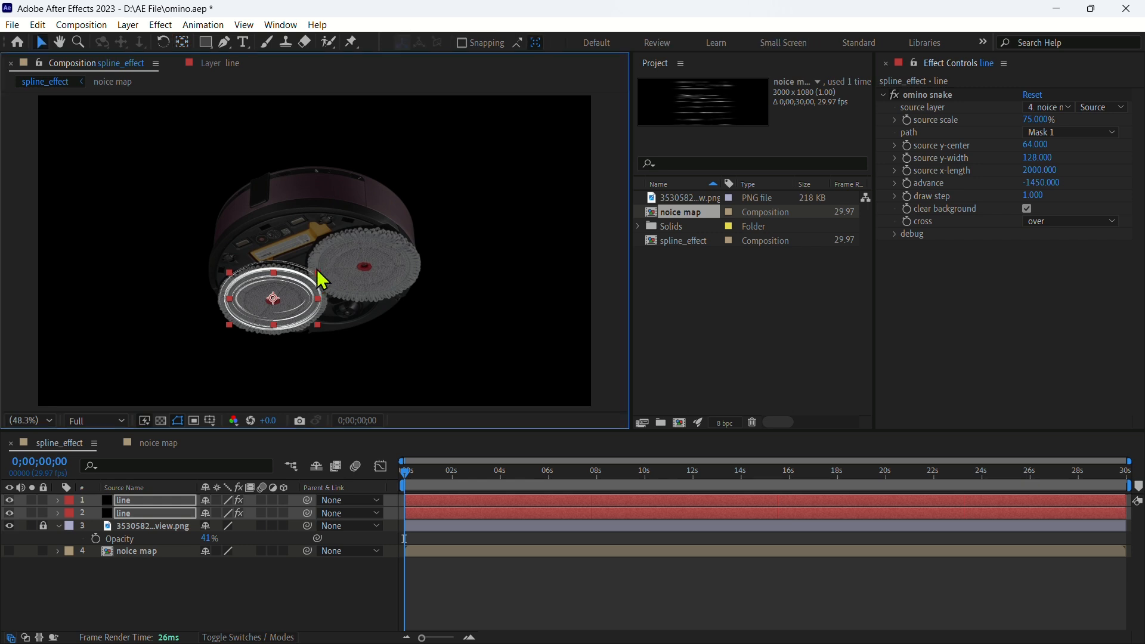
pyautogui.moveTo(320, 275); pyautogui.dragTo(288, 299)
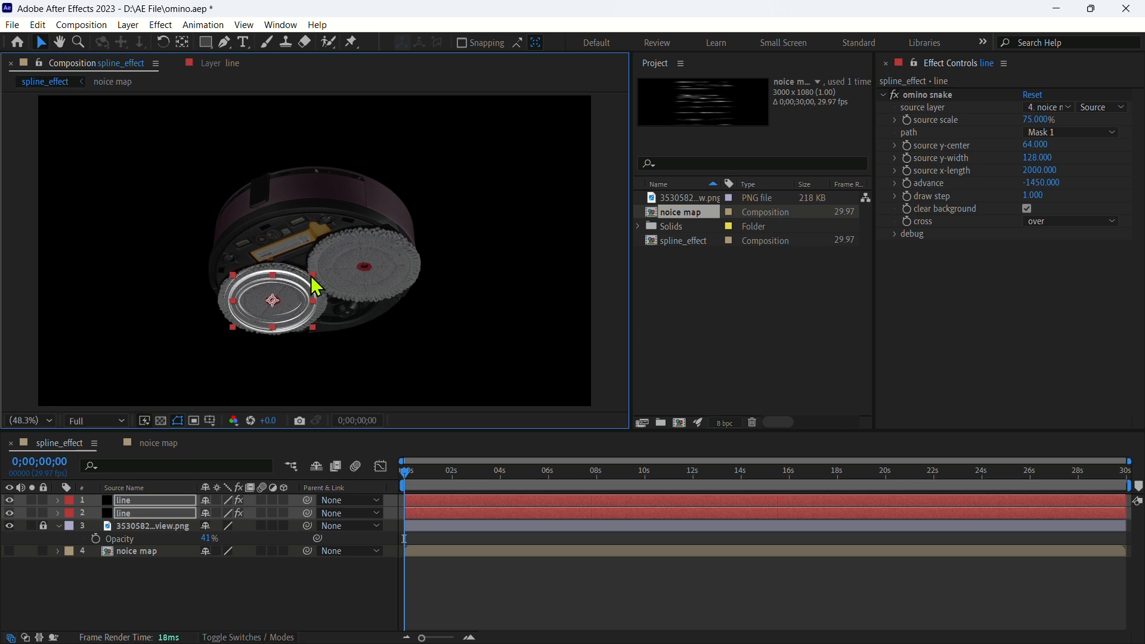
pyautogui.moveTo(313, 277); pyautogui.dragTo(318, 275)
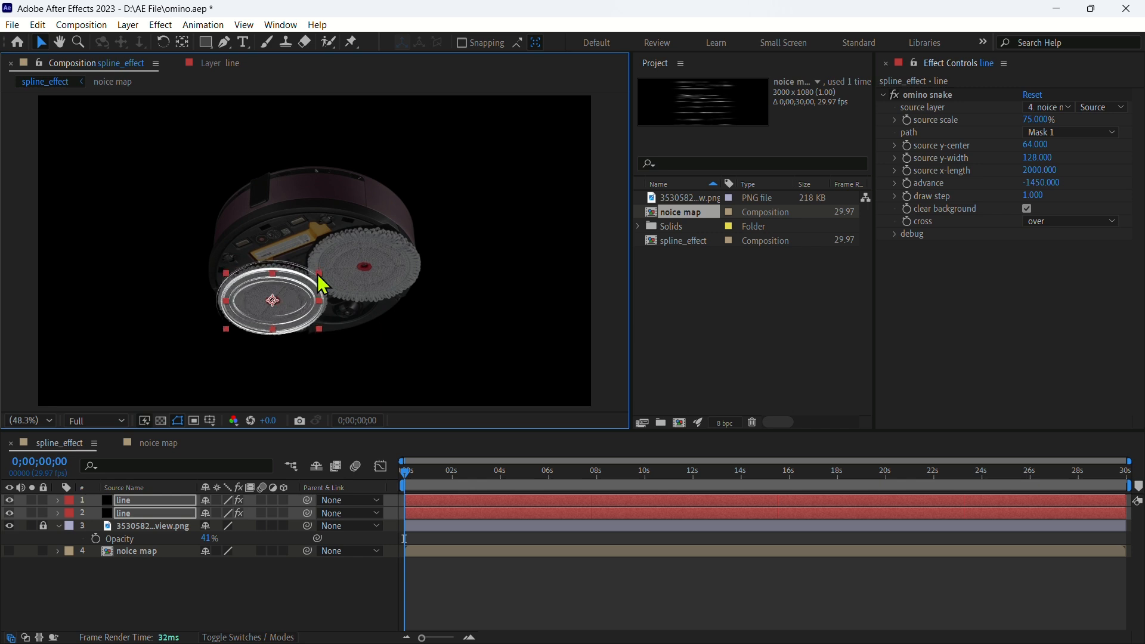
# Step: Apply a Tint effect to the lower line layer and map white to the light blue 15AAD9
pyautogui.click(141, 514)
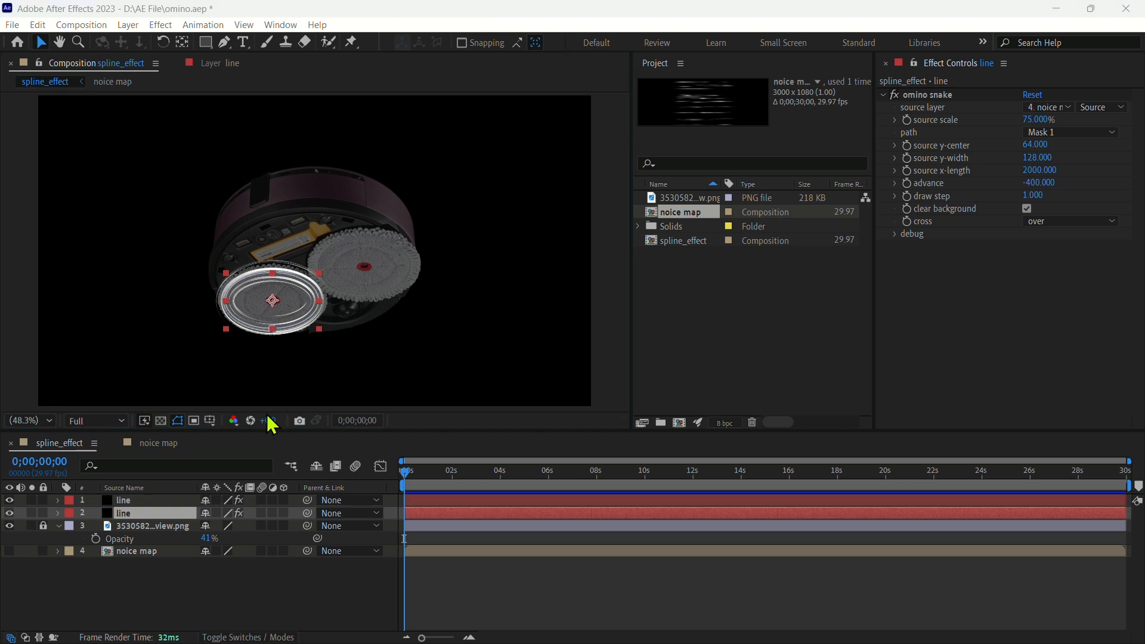
pyautogui.hotkey('ctrl', 'space')
pyautogui.write('tin')
pyautogui.click(156, 501)
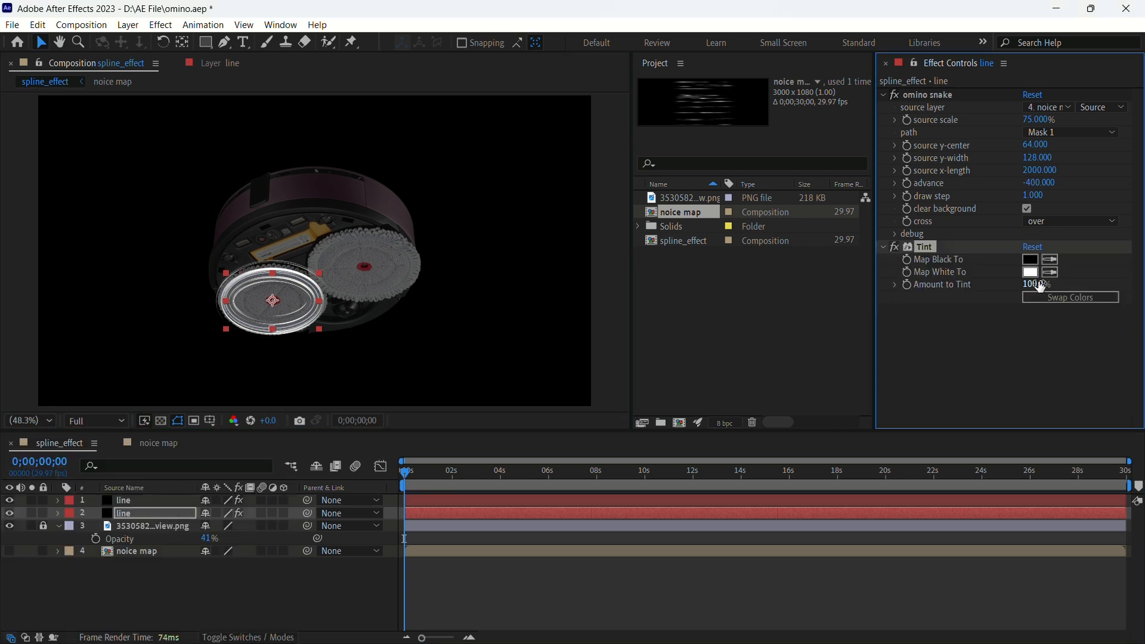
pyautogui.click(1029, 272)
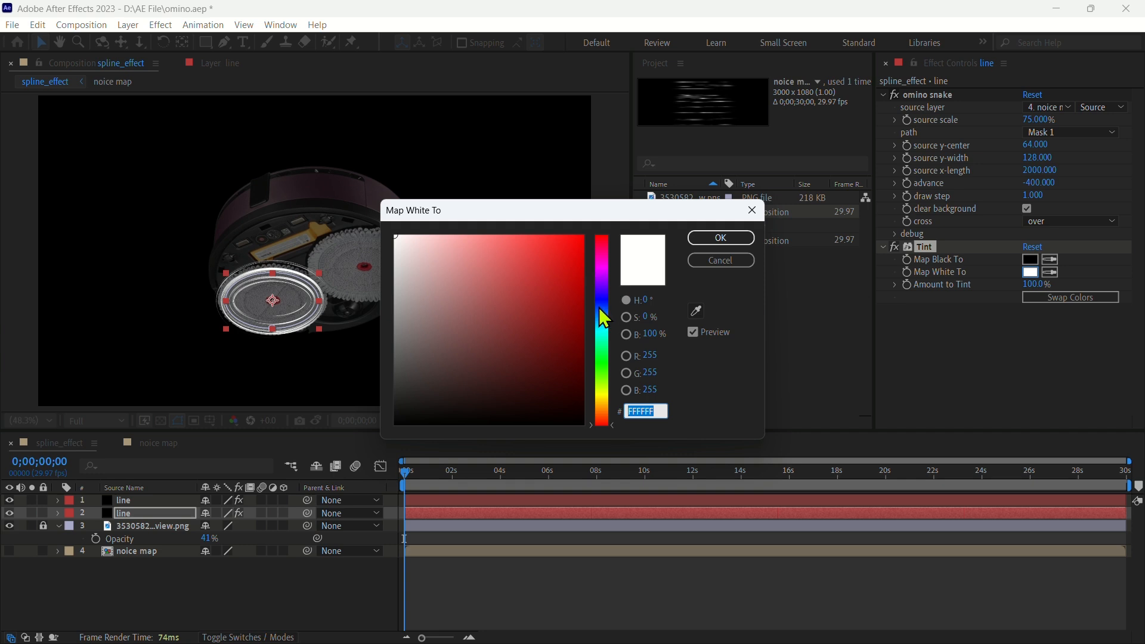
pyautogui.write('1546D9')
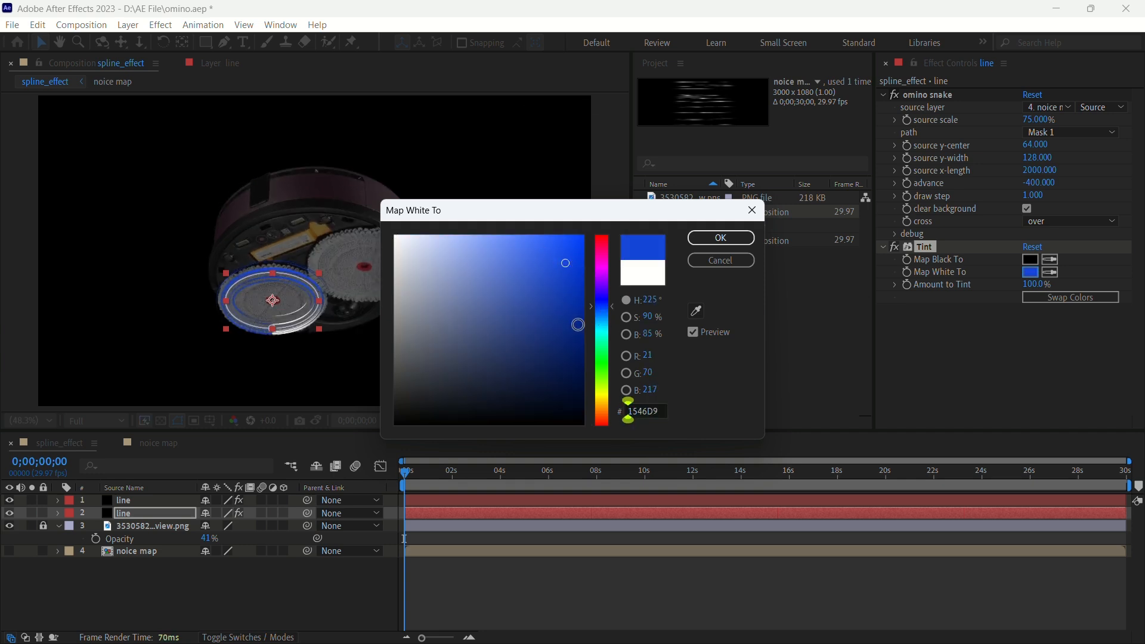
pyautogui.moveTo(614, 312); pyautogui.dragTo(607, 323)
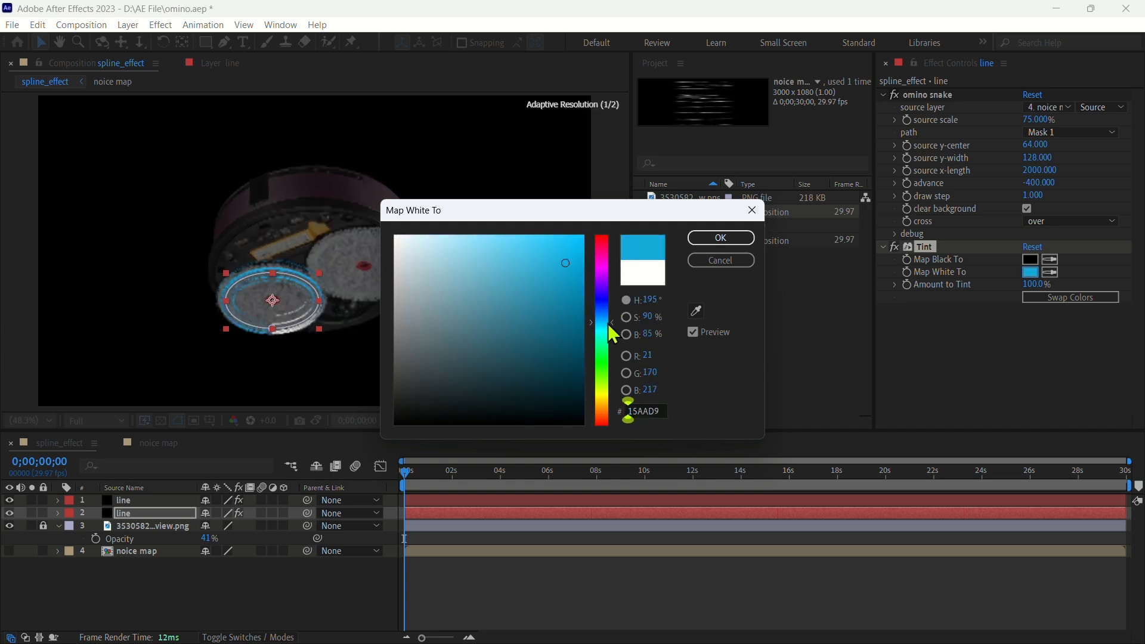
pyautogui.click(721, 239)
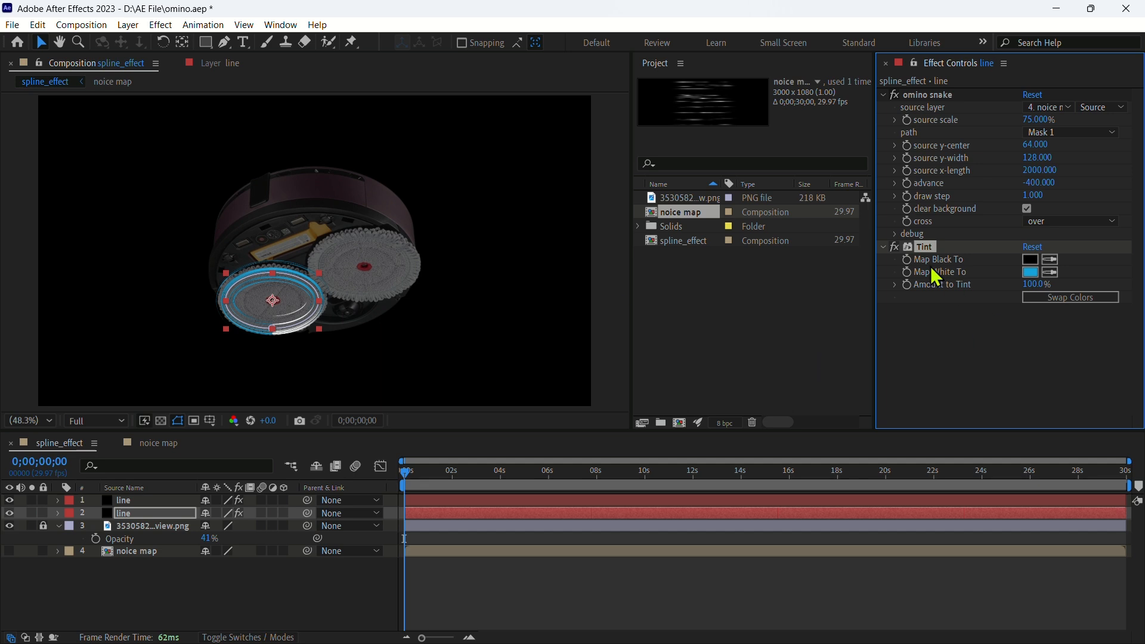
# Step: Apply the Deep Glow effect to the lower line layer
pyautogui.click(122, 512)
pyautogui.hotkey('ctrl', 'space')
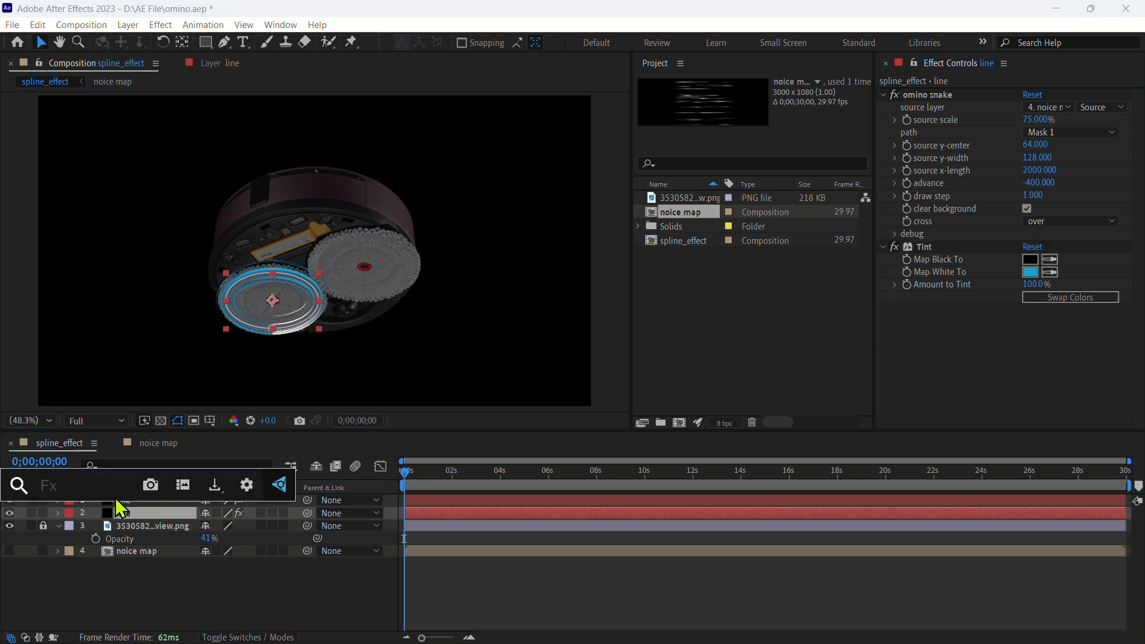
pyautogui.write('dee')
pyautogui.press('Return')
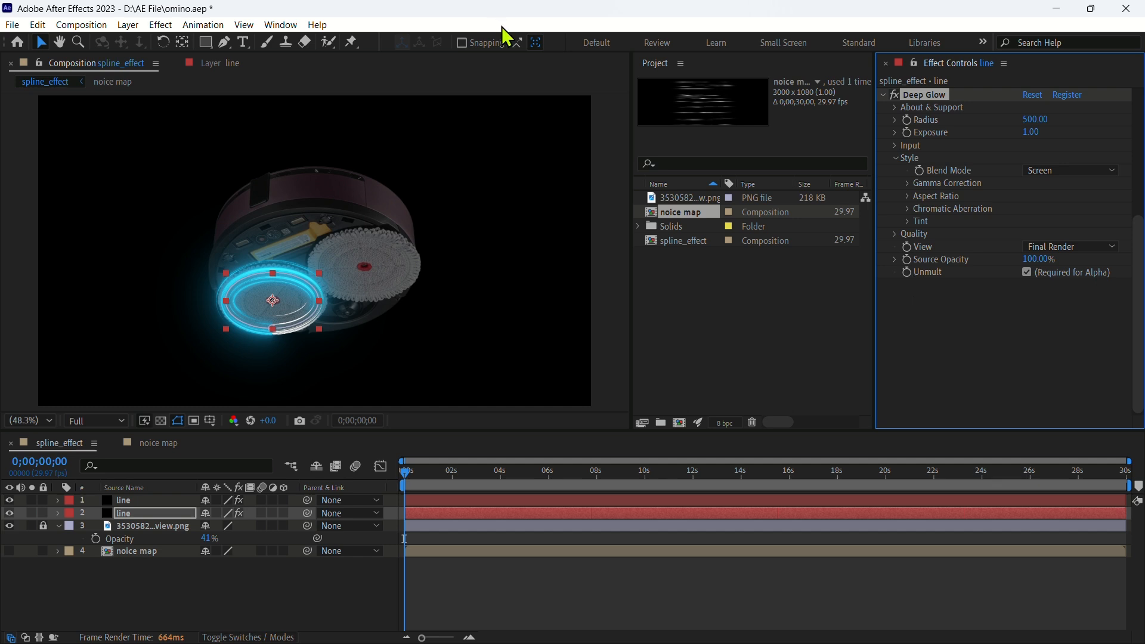
pyautogui.click(888, 107)
# Step: Copy the Tint and Deep Glow effects from the lower line layer to the upper line layer
pyautogui.click(168, 514)
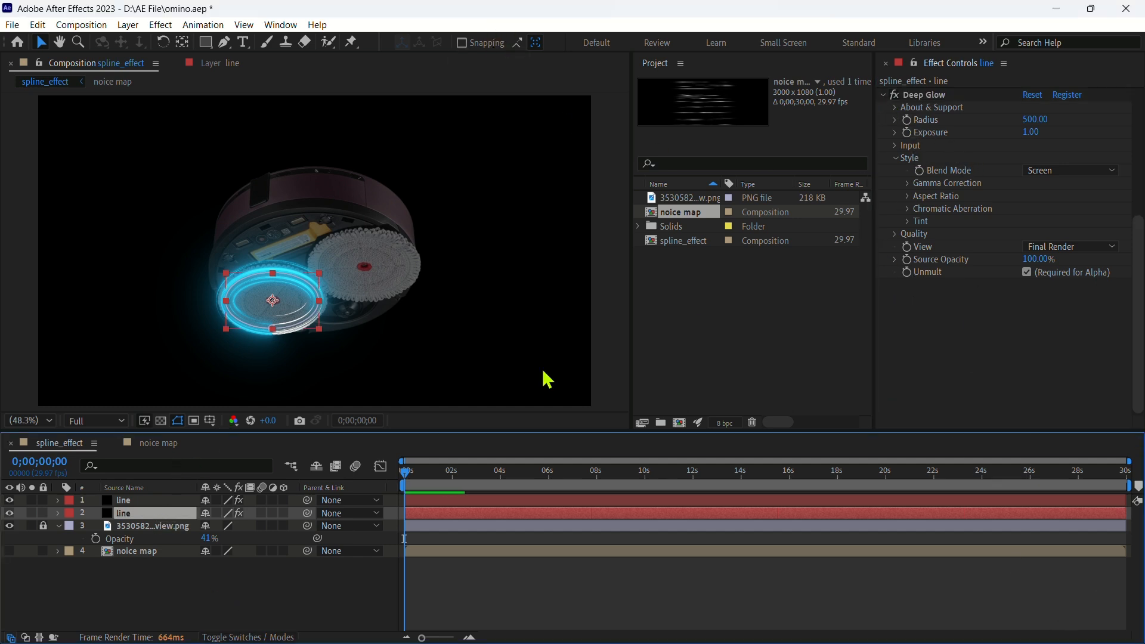
pyautogui.click(884, 97)
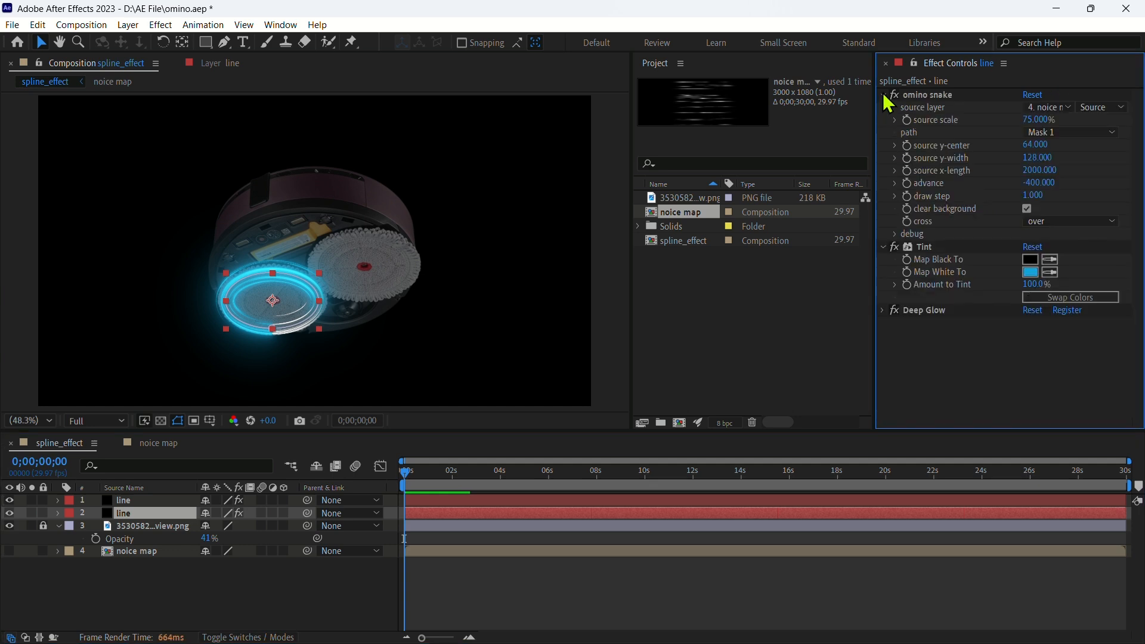
pyautogui.click(883, 248)
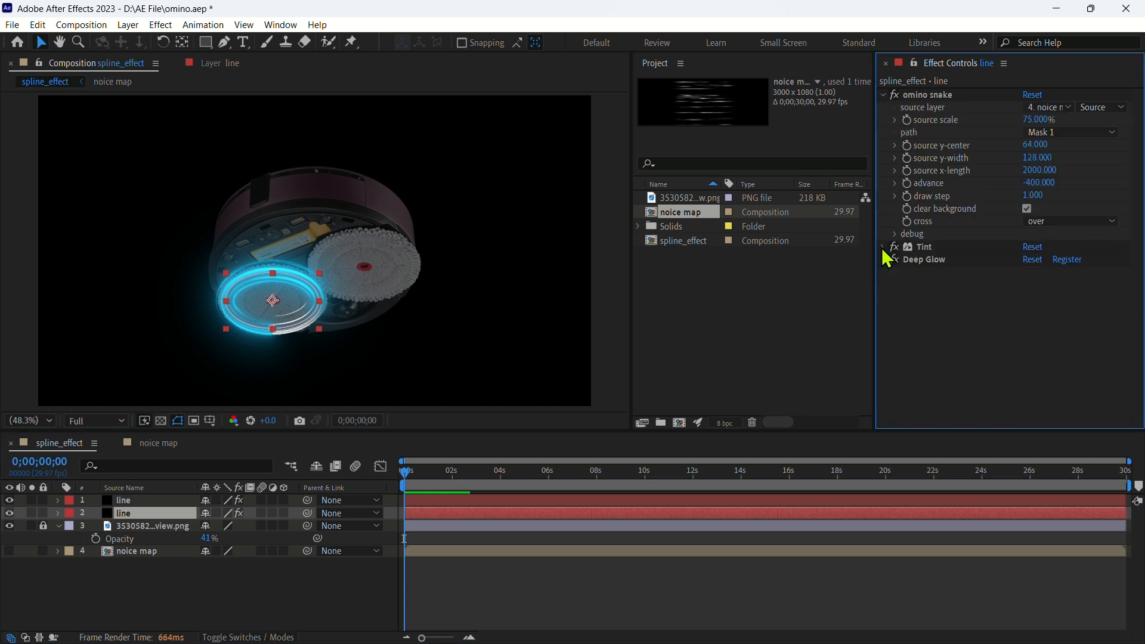
pyautogui.click(938, 247)
pyautogui.keyDown('shift'); pyautogui.click(929, 260); pyautogui.keyUp('shift')
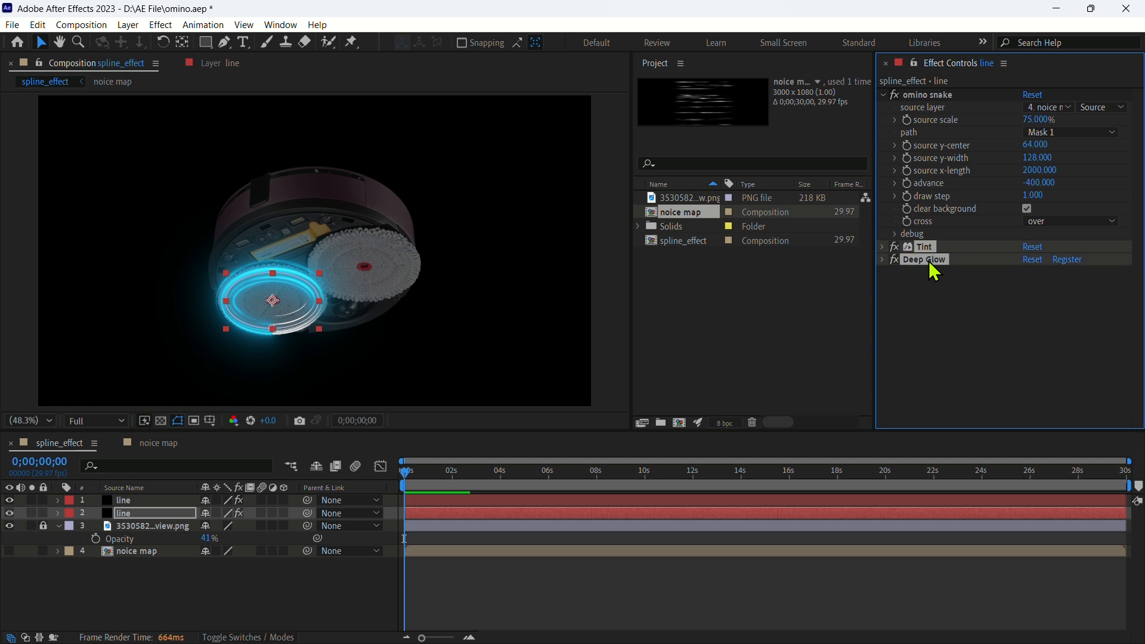
pyautogui.click(119, 500)
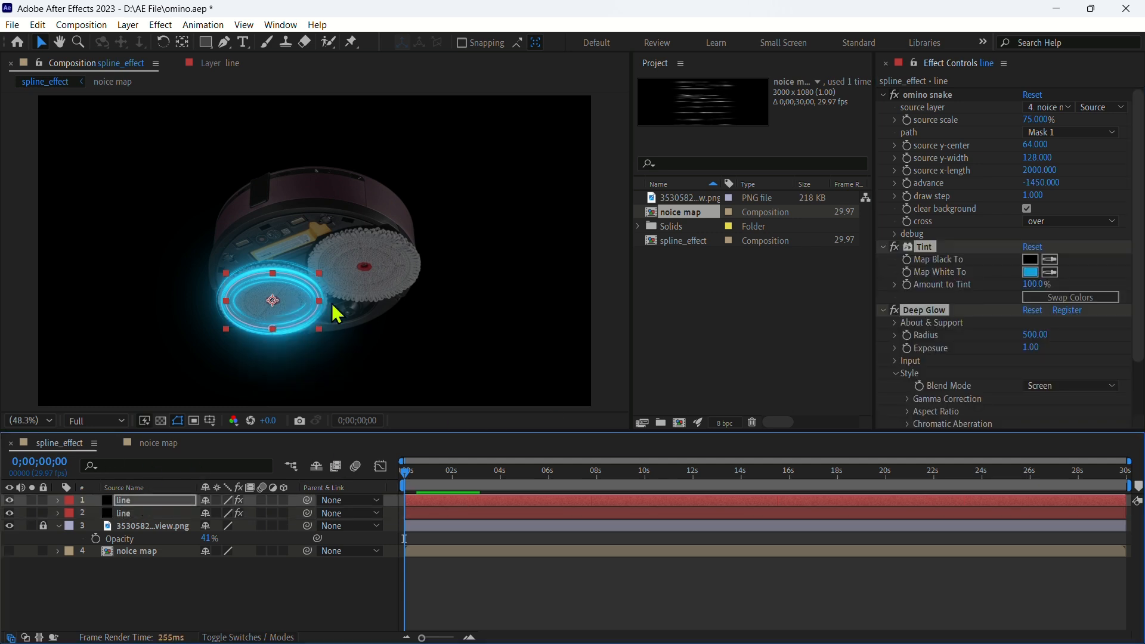
# Step: Duplicate both line layers and move the two copies onto the robot's other mop pad
pyautogui.keyDown('shift'); pyautogui.click(138, 514); pyautogui.keyUp('shift')
pyautogui.hotkey('ctrl', 'd')
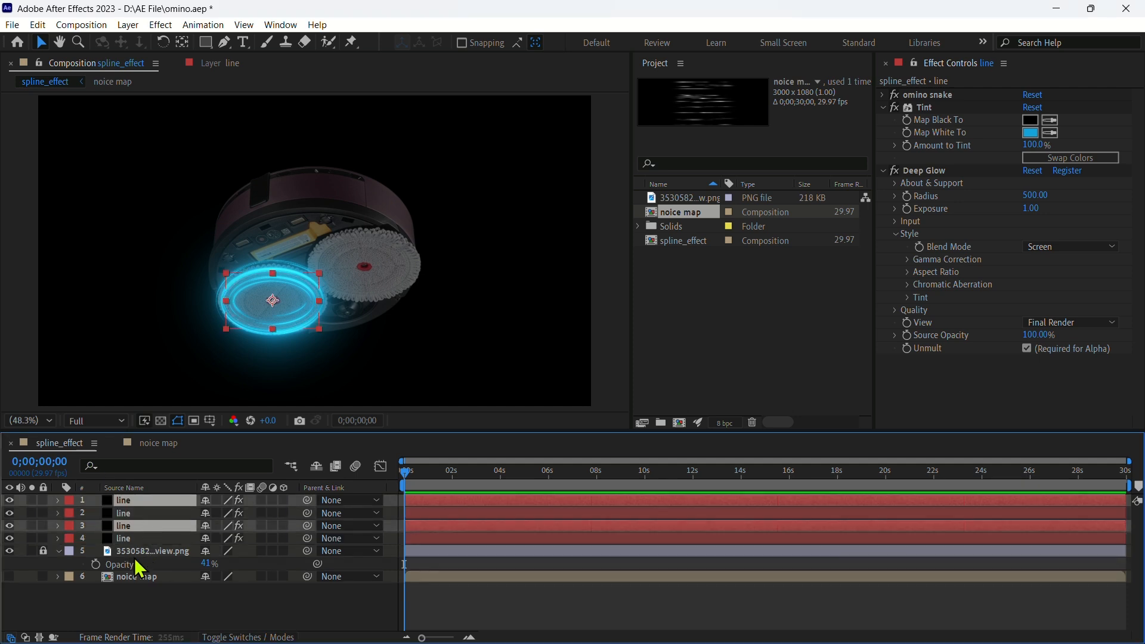
pyautogui.click(119, 587)
pyautogui.click(146, 528)
pyautogui.click(139, 511)
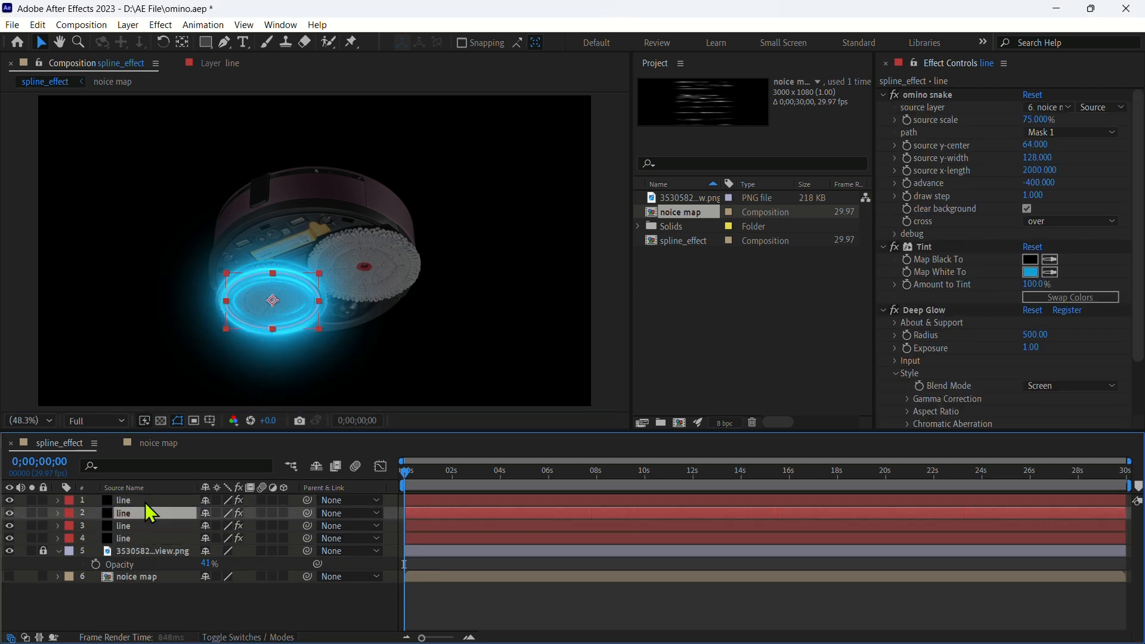
pyautogui.keyDown('shift'); pyautogui.click(148, 499); pyautogui.keyUp('shift')
pyautogui.moveTo(290, 291)
pyautogui.mouseDown()
pyautogui.moveTo(379, 267)
pyautogui.moveTo(361, 259)
pyautogui.moveTo(371, 267)
pyautogui.mouseUp()
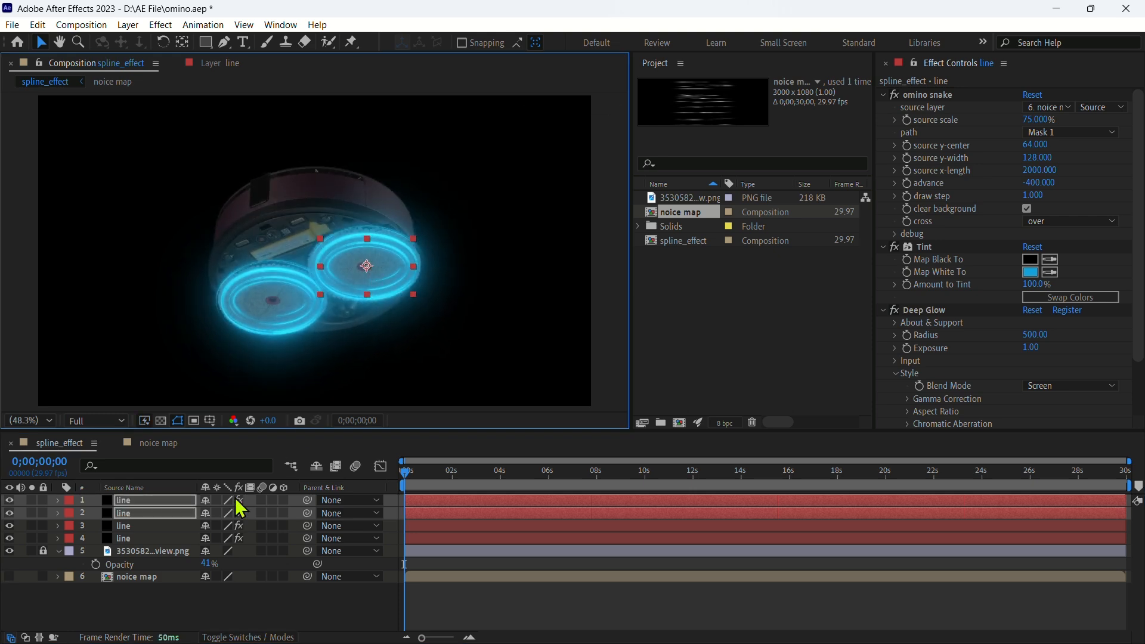
# Step: Change the Tint effect's Map White To color to golden yellow on the copied line layer with advance -400
pyautogui.click(1029, 273)
pyautogui.moveTo(620, 292); pyautogui.dragTo(617, 403)
pyautogui.click(721, 238)
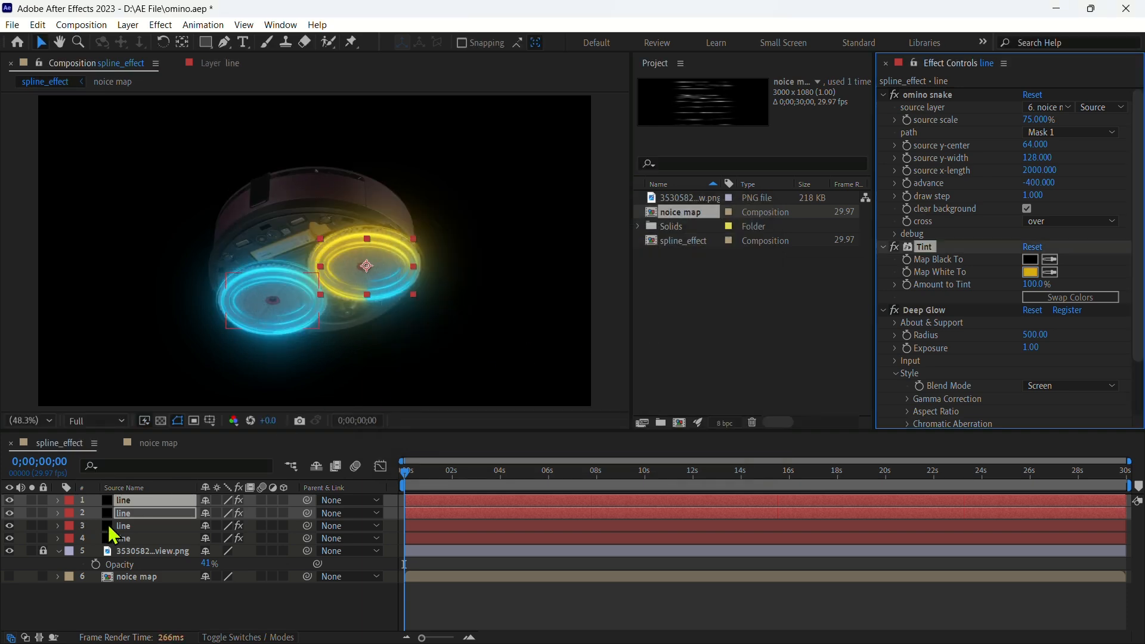
# Step: Change the Tint effect's Map White To color to lime green (A5D915) on the copied line layer with advance -1450
pyautogui.click(162, 501)
pyautogui.click(1028, 272)
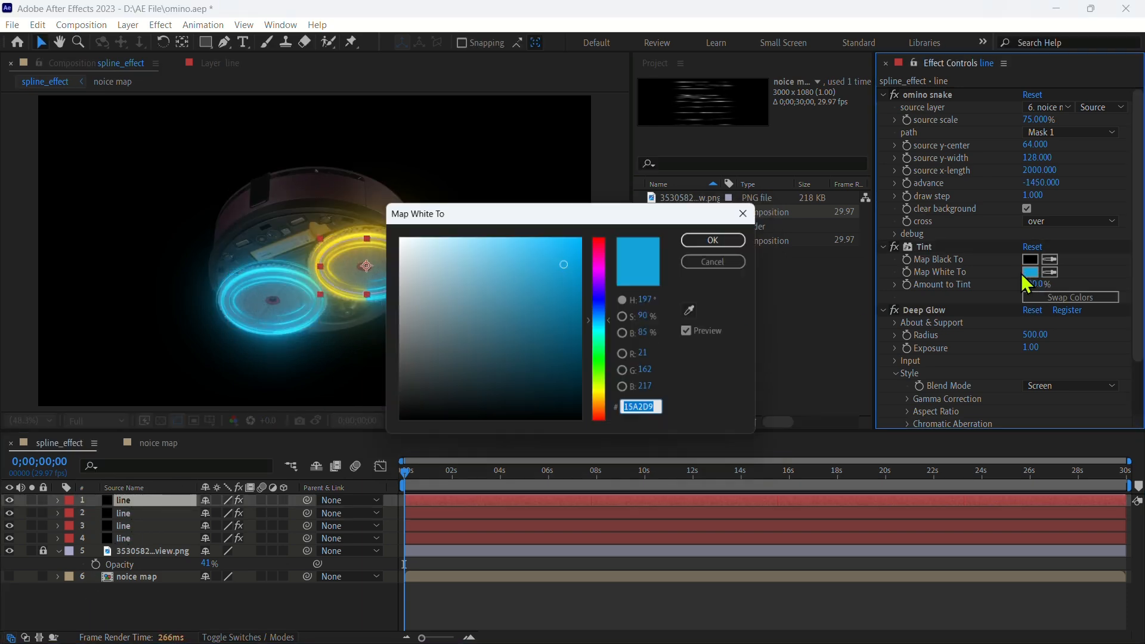
pyautogui.moveTo(603, 403); pyautogui.dragTo(607, 385)
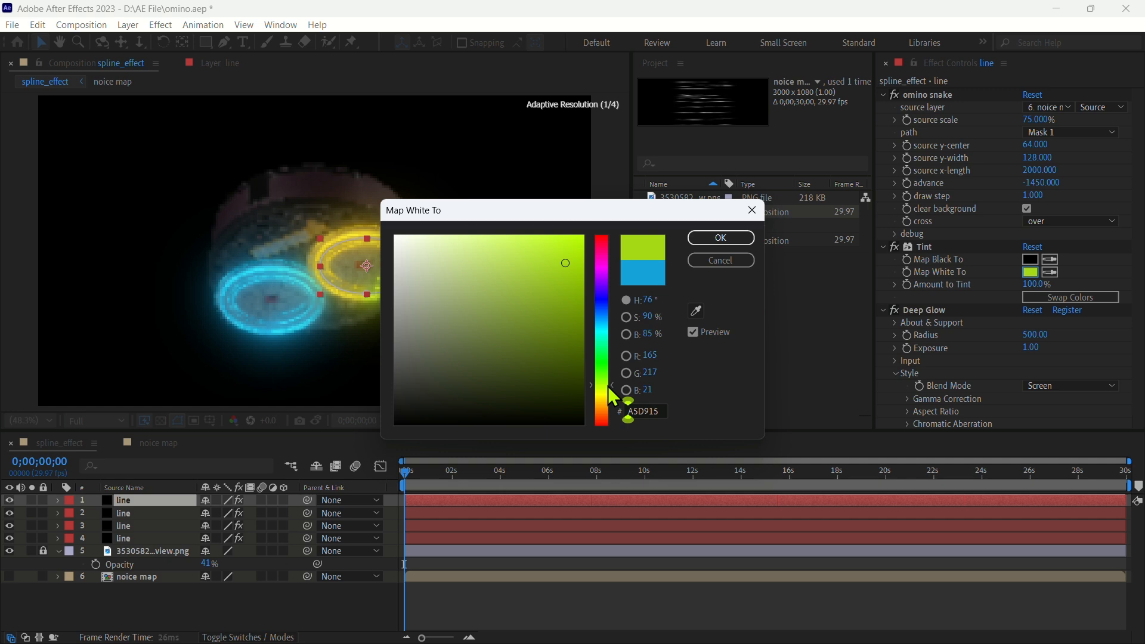
pyautogui.click(715, 238)
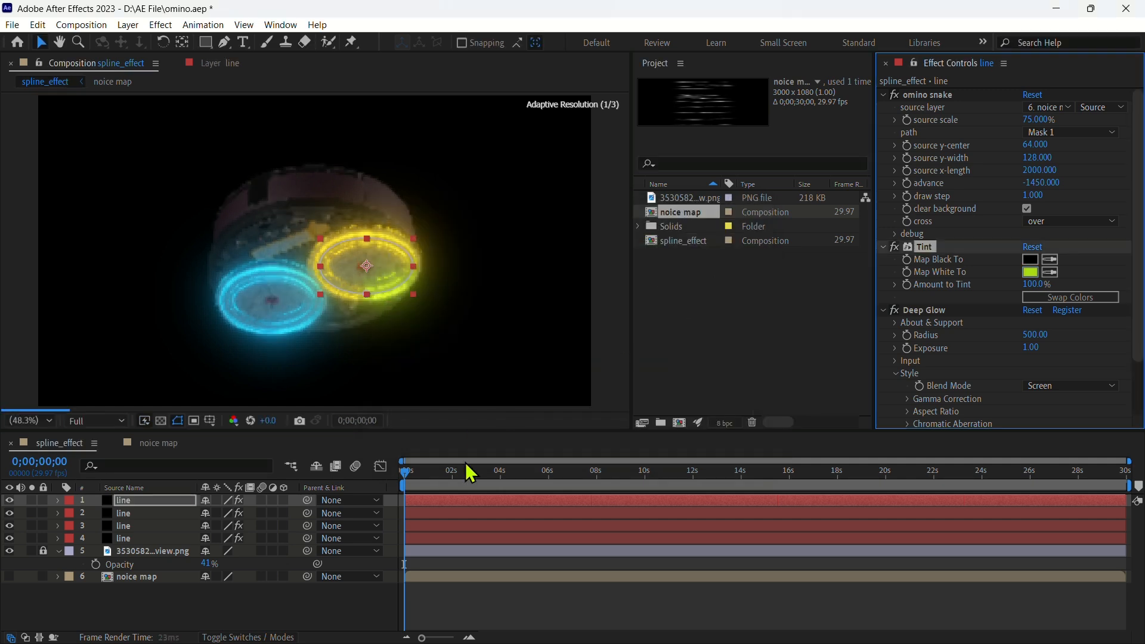
# Step: Play a preview of the spline_effect composition from its first frame to examine the glowing lines on both mop pads
pyautogui.click(406, 472)
pyautogui.press('space')
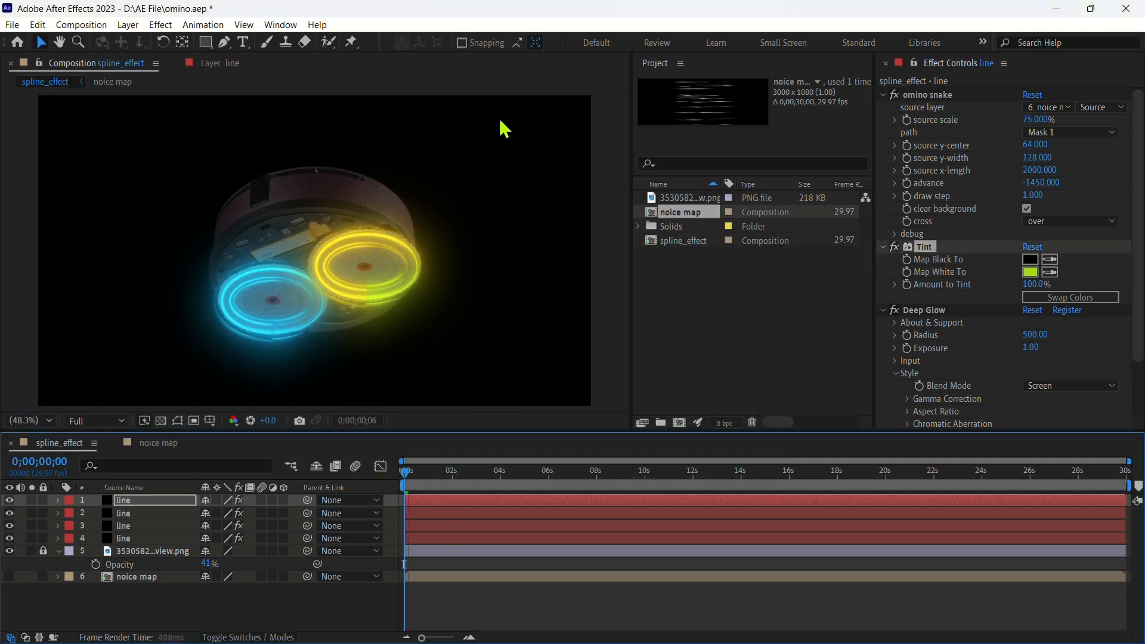
pyautogui.click(450, 596)
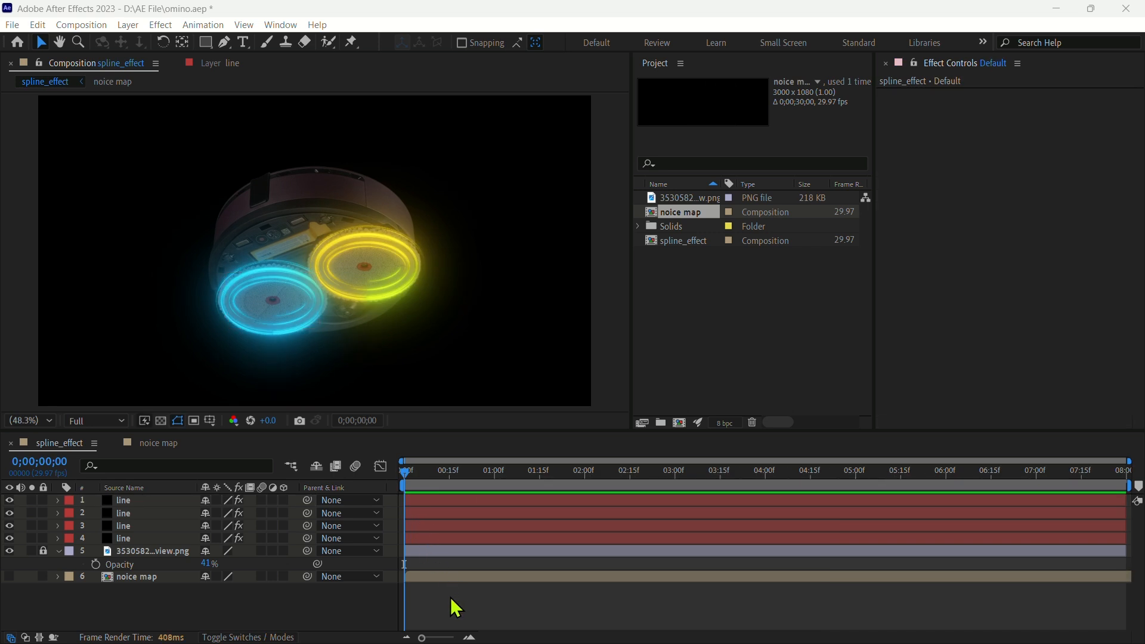
pyautogui.scroll(3, 453, 596)
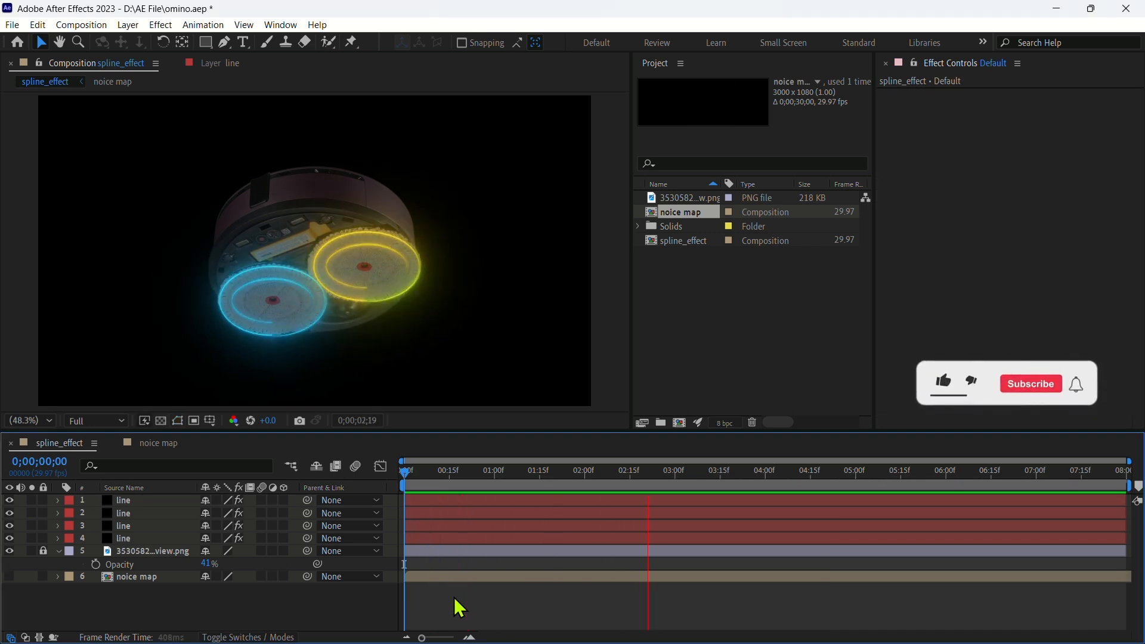